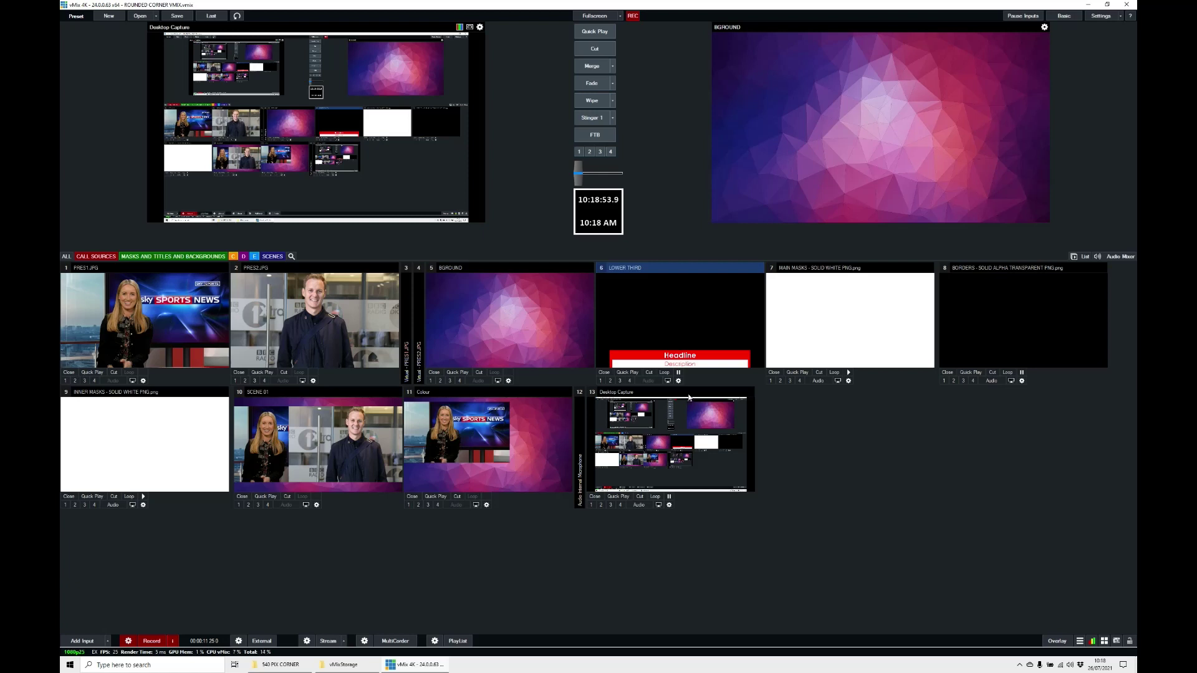
Step: Collapse the Desktop Capture input (13) into a narrow strip
{"action": "left_click", "coordinate": [689, 394]}
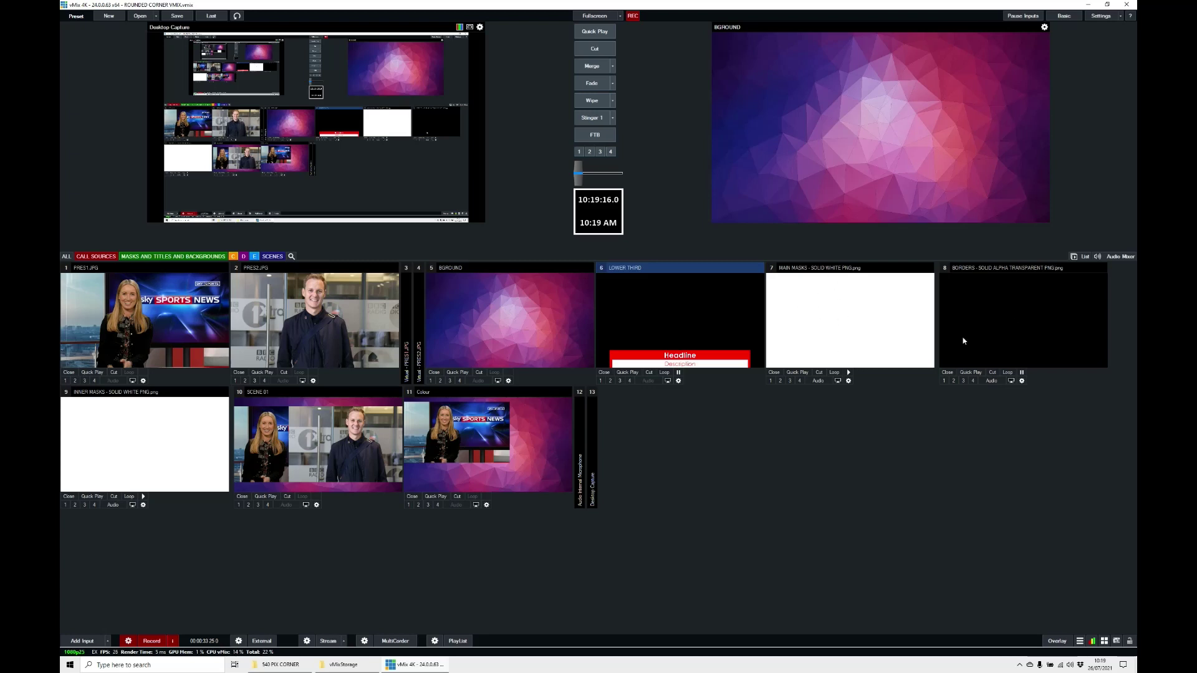
Step: Show the image List panel and expand the Virtual PRES1.JPG and PRES2.JPG inputs
{"action": "left_click", "coordinate": [1083, 256]}
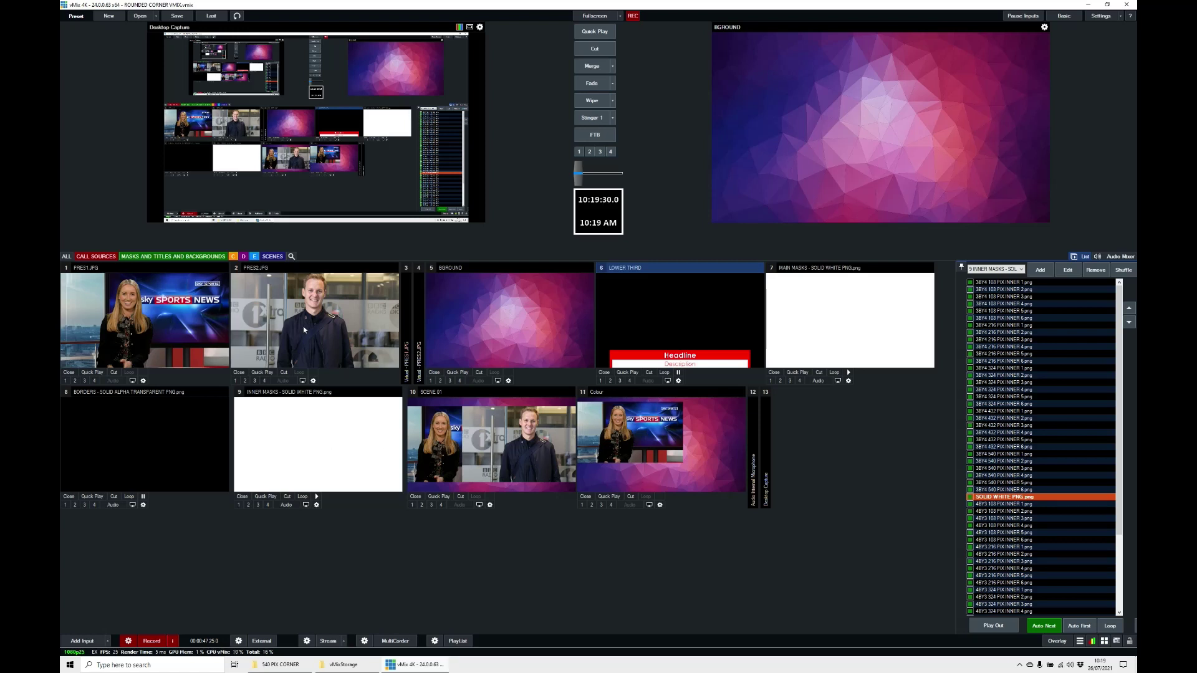
{"action": "left_click", "coordinate": [405, 326]}
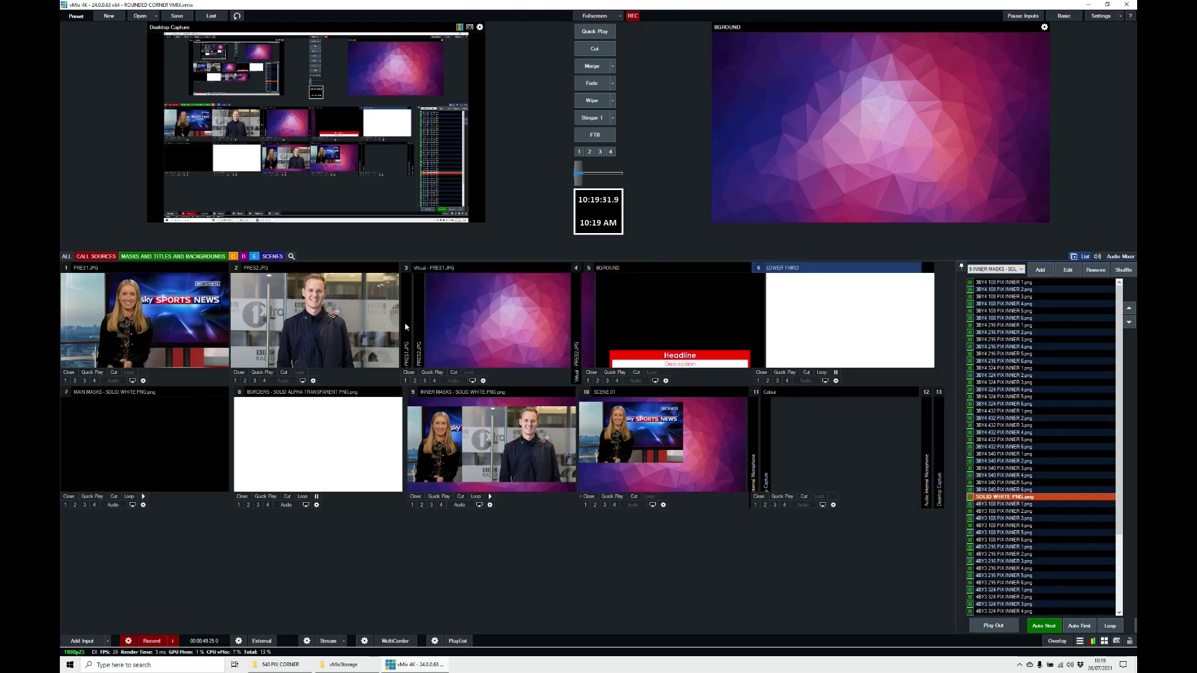
{"action": "left_click", "coordinate": [577, 326]}
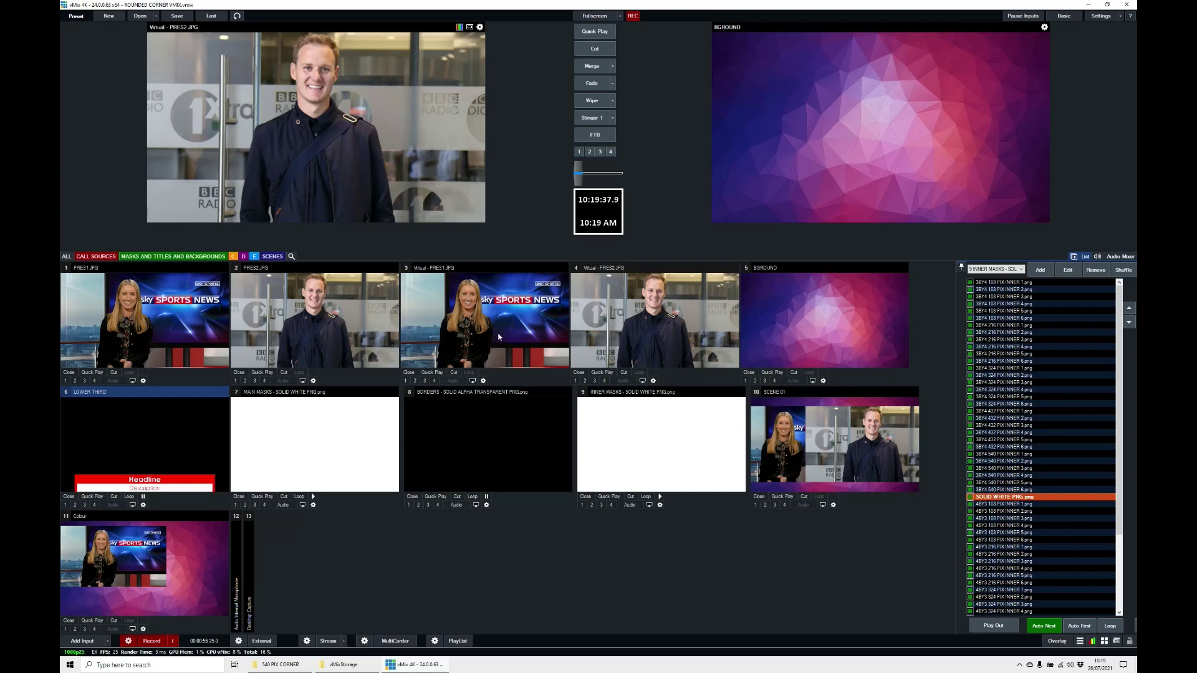
Step: Preview SCENE 01, Colour and PRES1, then list the 7 MAIN MASKS images
{"action": "left_click", "coordinate": [826, 456]}
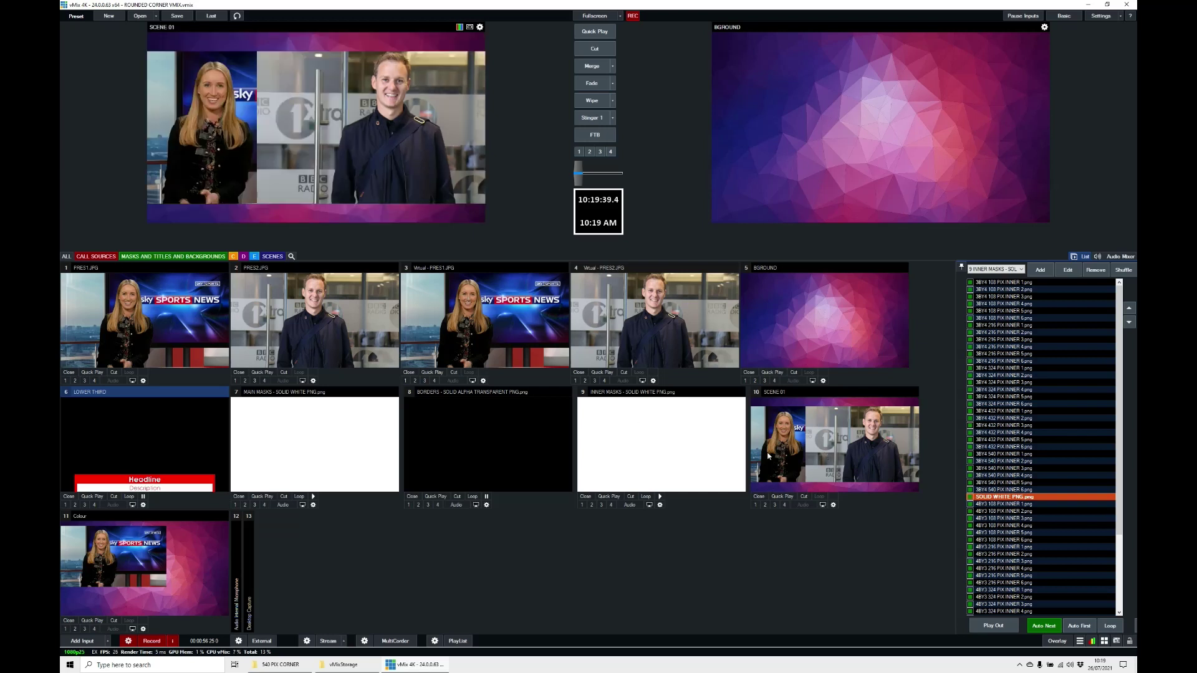
{"action": "left_click", "coordinate": [173, 569]}
{"action": "left_click", "coordinate": [777, 446]}
{"action": "left_click", "coordinate": [168, 535]}
{"action": "left_click", "coordinate": [797, 455]}
{"action": "left_click", "coordinate": [510, 327]}
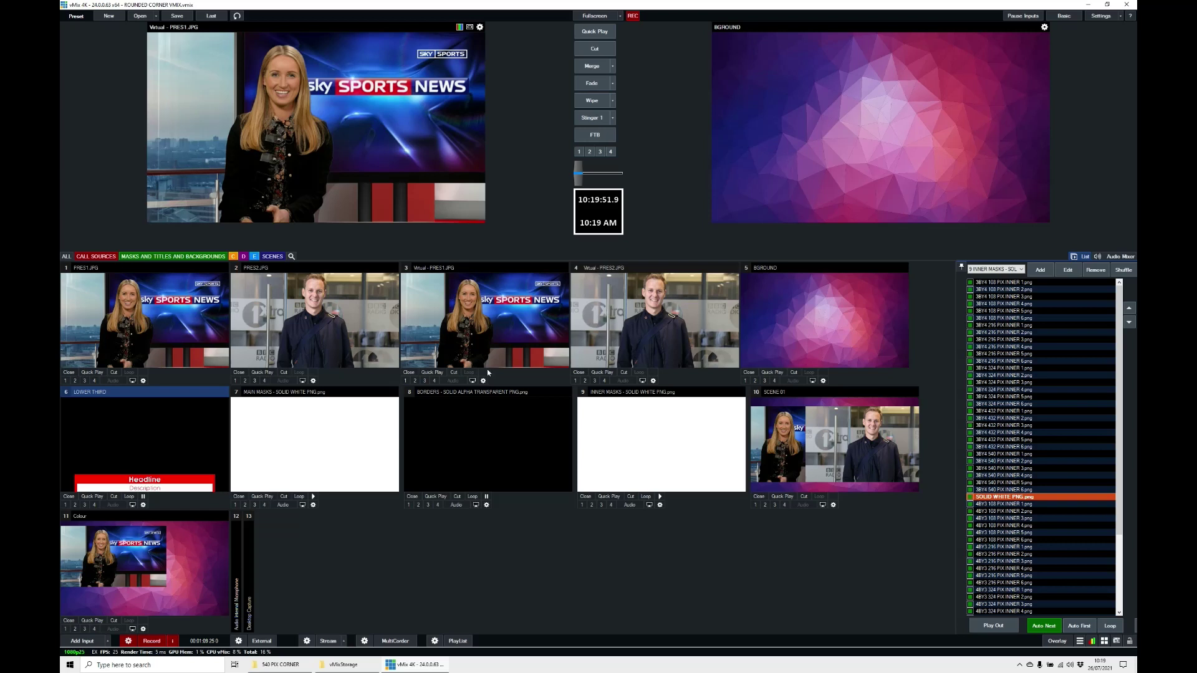
{"action": "left_click", "coordinate": [996, 269]}
{"action": "left_click", "coordinate": [992, 282]}
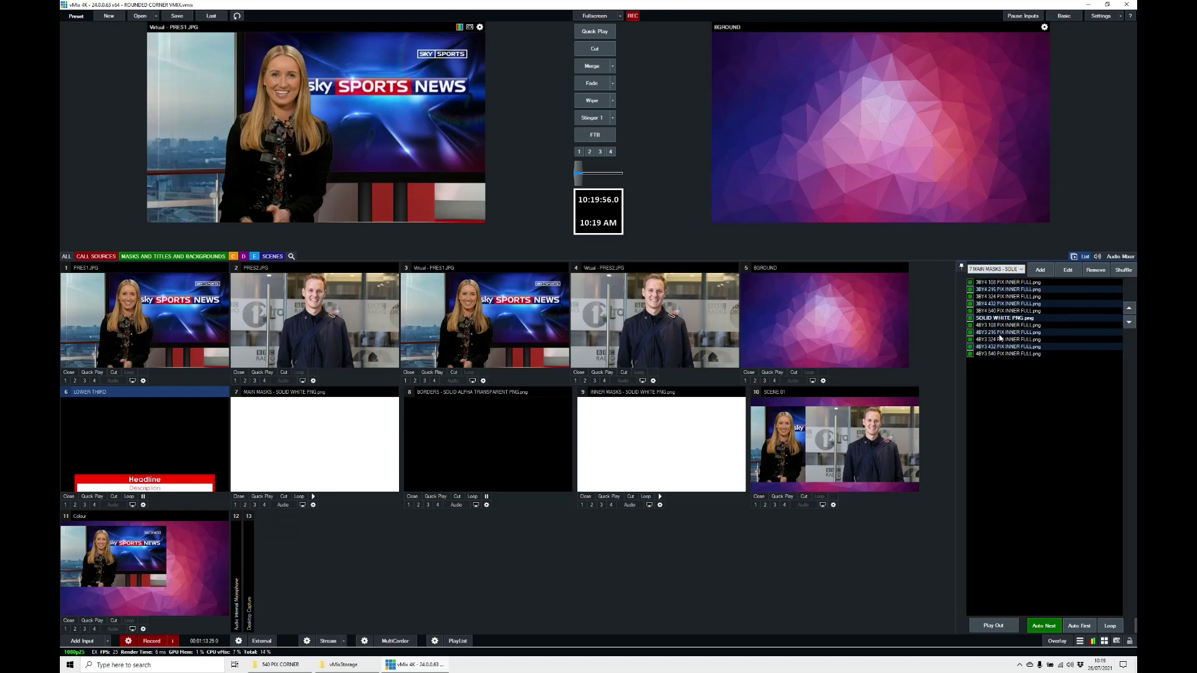
Step: Compare the 3BY4 and 4BY3 INNER FULL masks from 108 to 540 PIX
{"action": "double_click", "coordinate": [996, 284]}
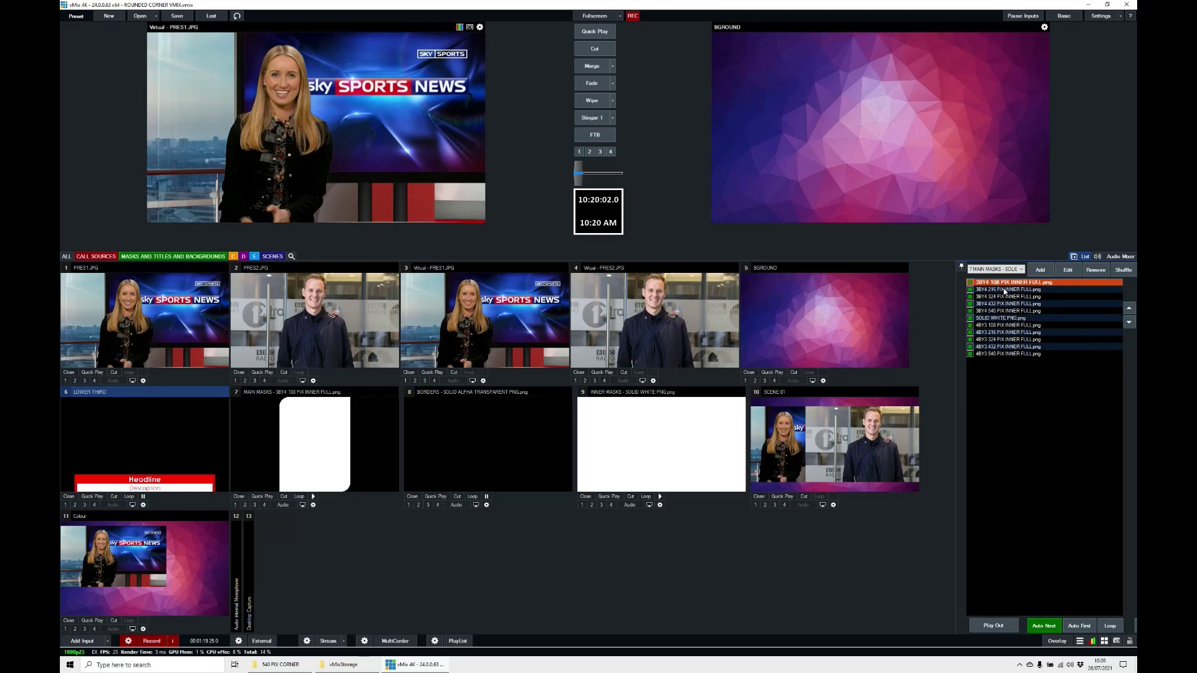
{"action": "double_click", "coordinate": [1005, 290]}
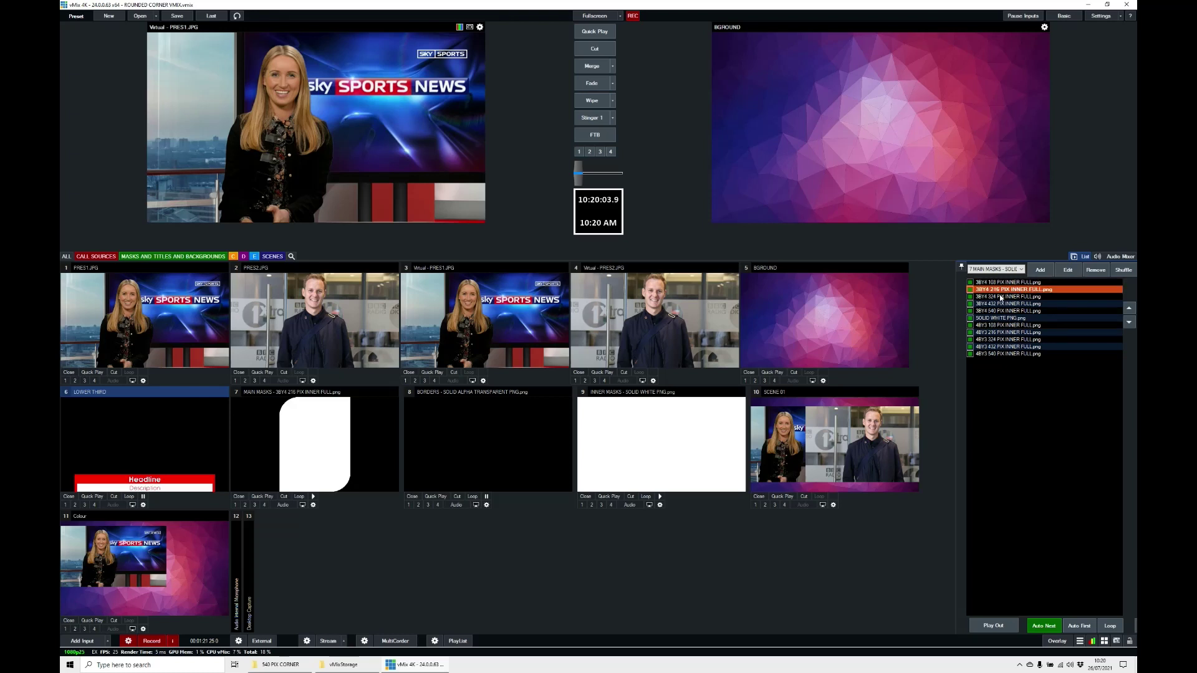
{"action": "double_click", "coordinate": [1001, 298]}
{"action": "double_click", "coordinate": [996, 304]}
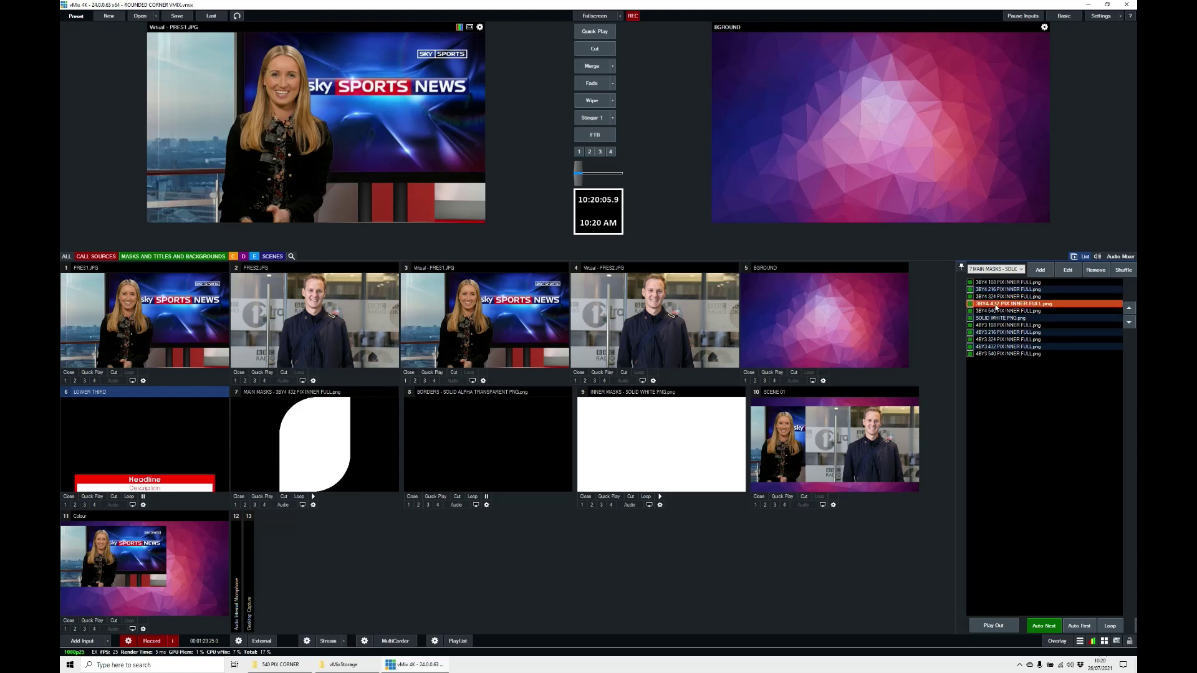
{"action": "double_click", "coordinate": [993, 312]}
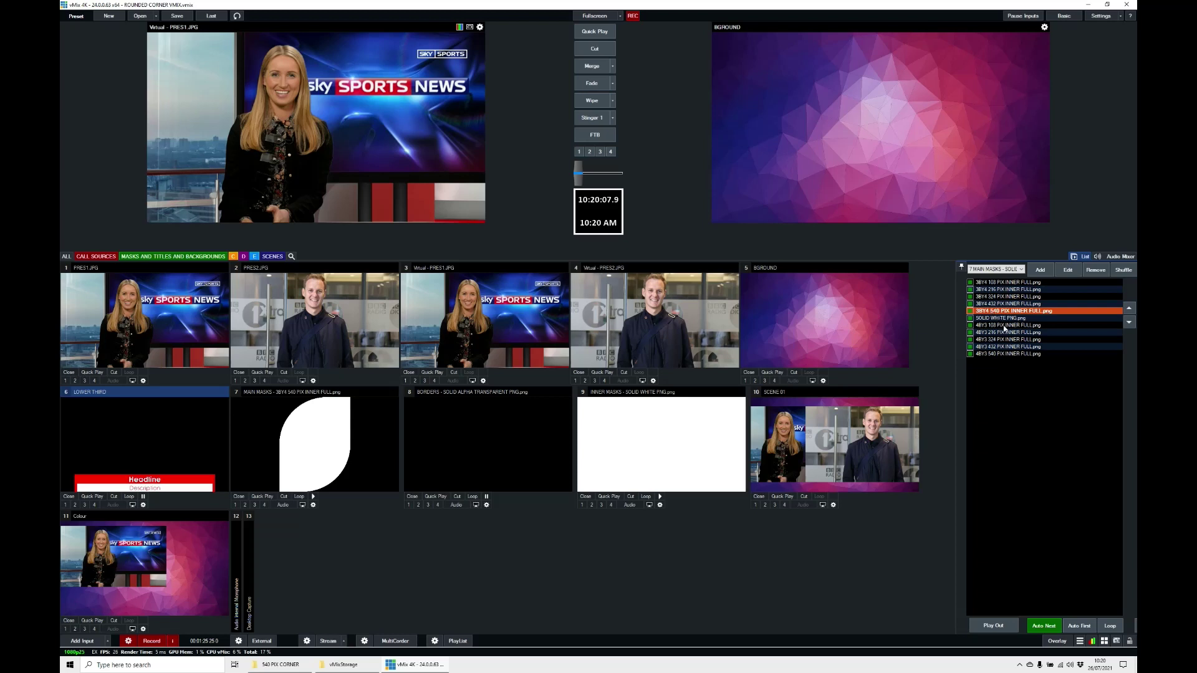
{"action": "double_click", "coordinate": [1004, 325]}
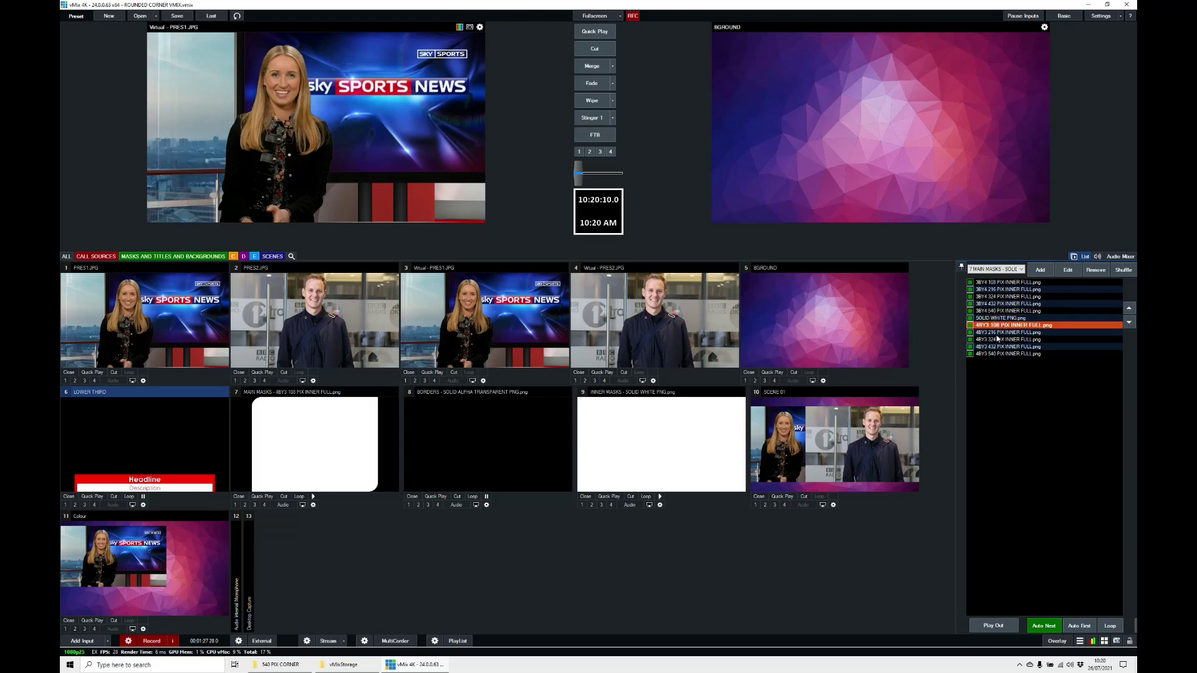
{"action": "double_click", "coordinate": [996, 333]}
{"action": "double_click", "coordinate": [996, 340]}
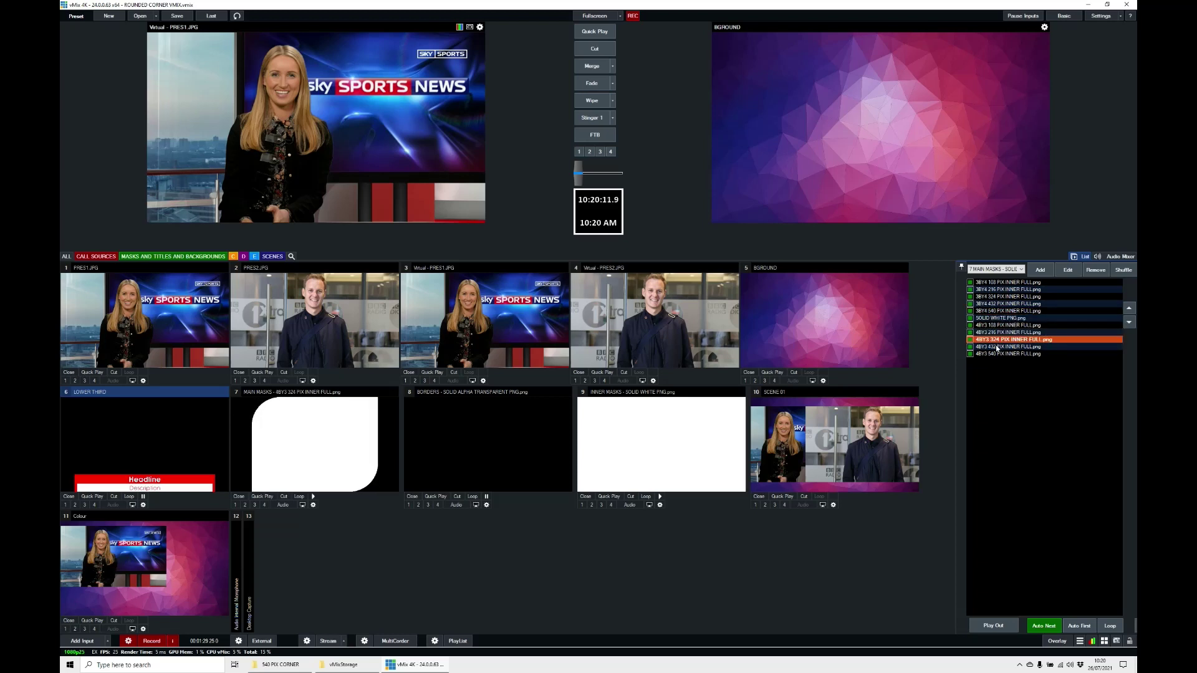
{"action": "double_click", "coordinate": [996, 346]}
{"action": "double_click", "coordinate": [997, 353]}
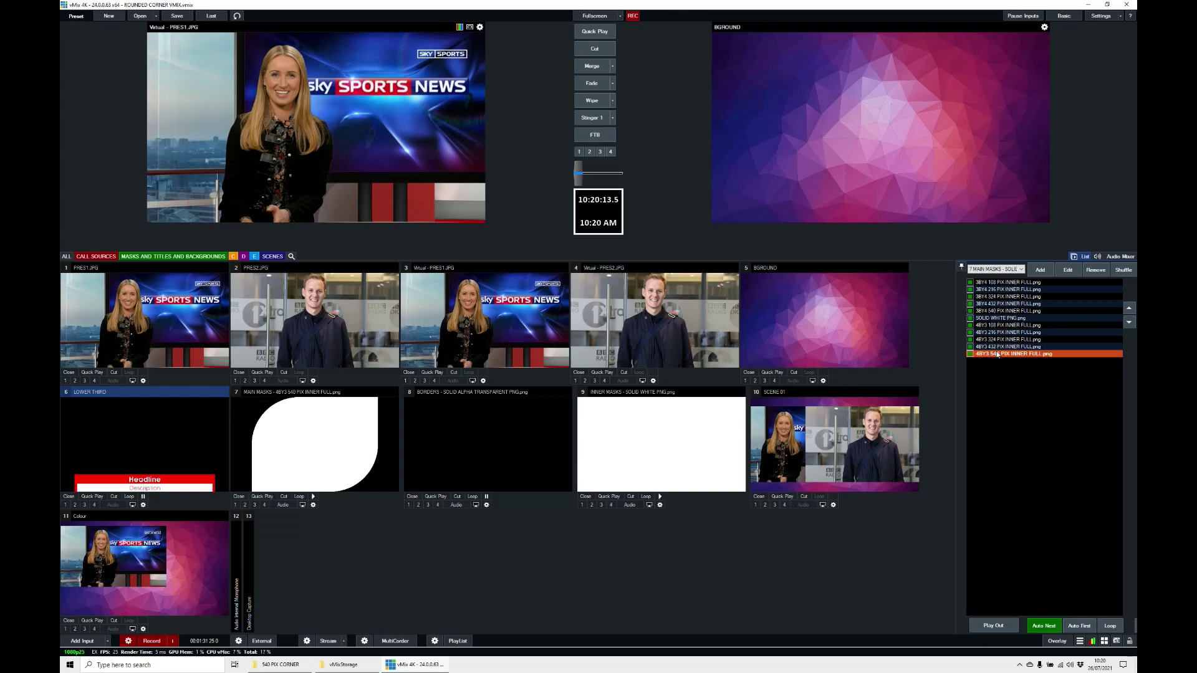
Step: Load the 3BY4 324 PIX INNER FULL mask and list the 8 BORDERS images
{"action": "double_click", "coordinate": [1010, 297]}
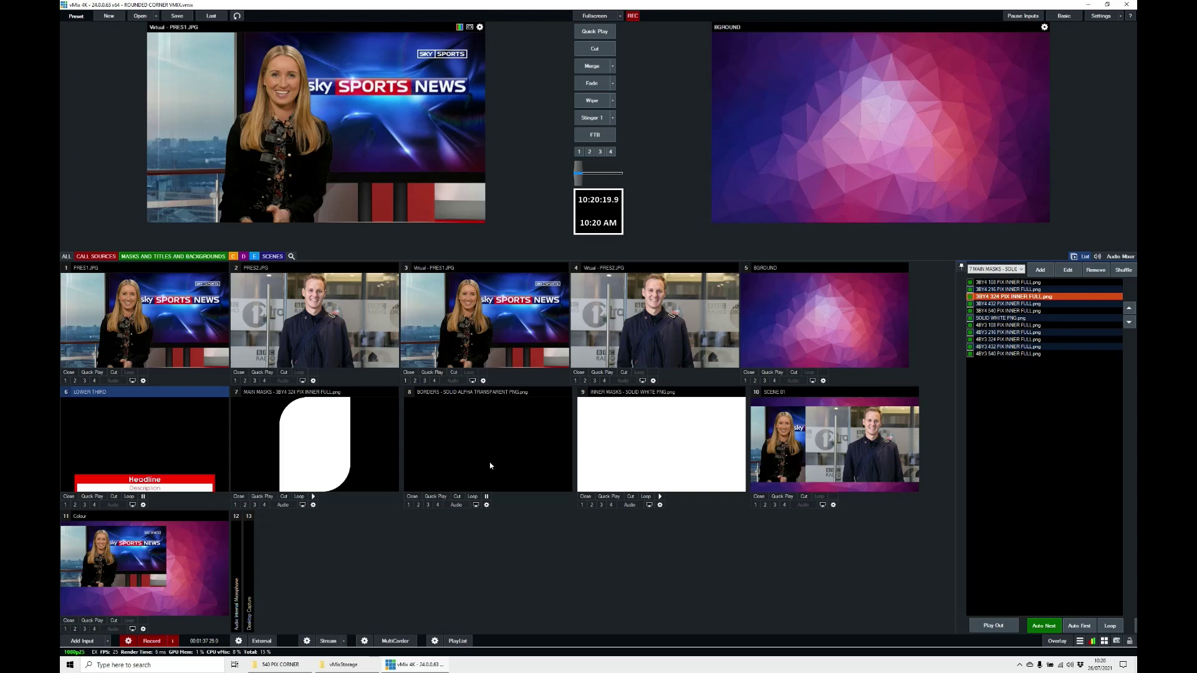
{"action": "left_click", "coordinate": [985, 269]}
{"action": "left_click", "coordinate": [1003, 285]}
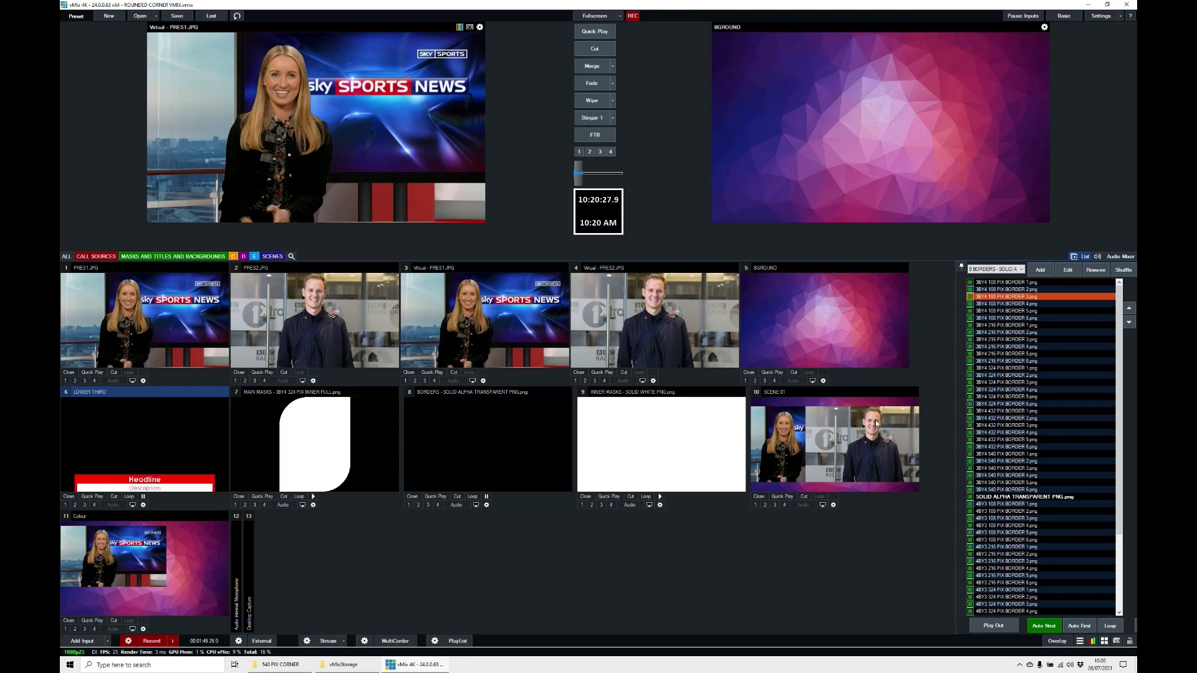
Step: Compare 3BY4 324 PIX BORDER 1–6 outlines and make BORDER 2 active on input 8
{"action": "scroll", "coordinate": [1005, 384], "scroll_direction": "down", "scroll_amount": 2}
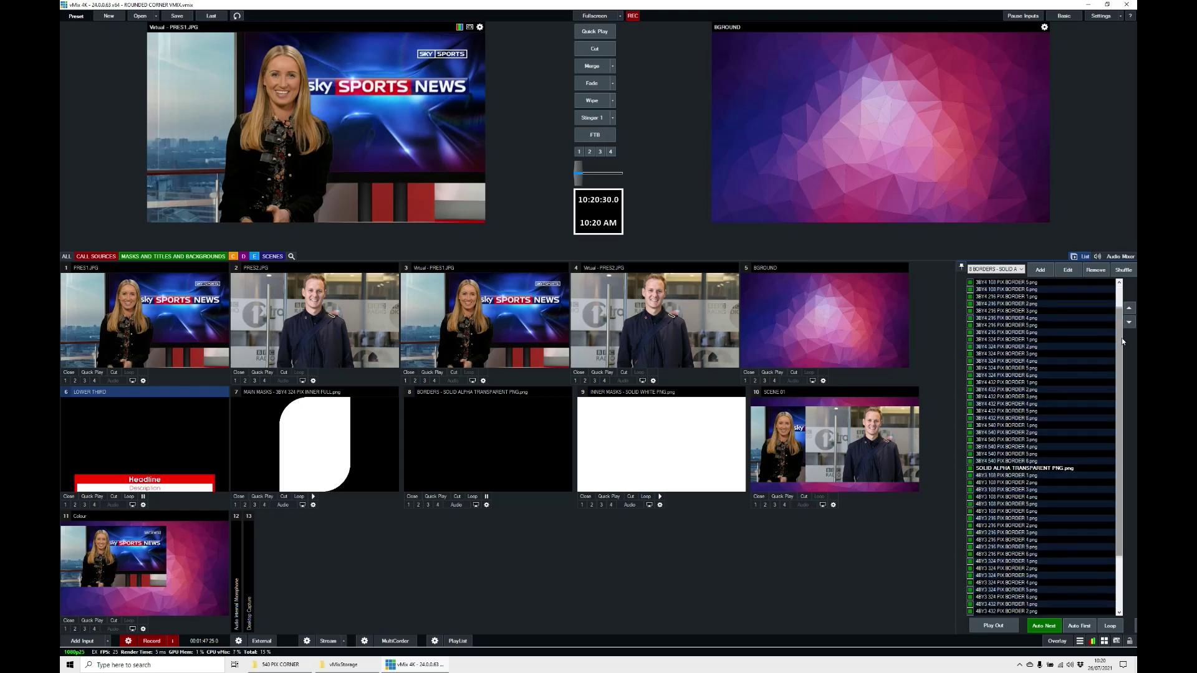
{"action": "left_click", "coordinate": [1011, 340]}
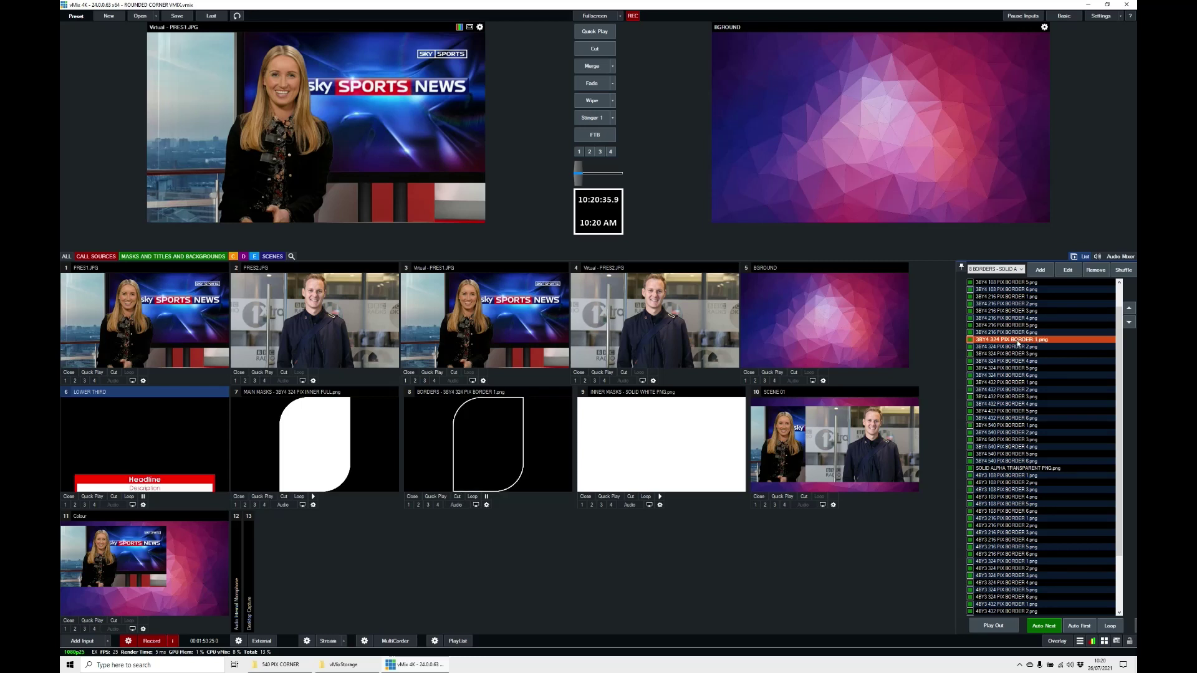
{"action": "left_click", "coordinate": [1011, 346]}
{"action": "left_click", "coordinate": [1004, 353]}
{"action": "left_click", "coordinate": [1005, 361]}
{"action": "left_click", "coordinate": [1008, 368]}
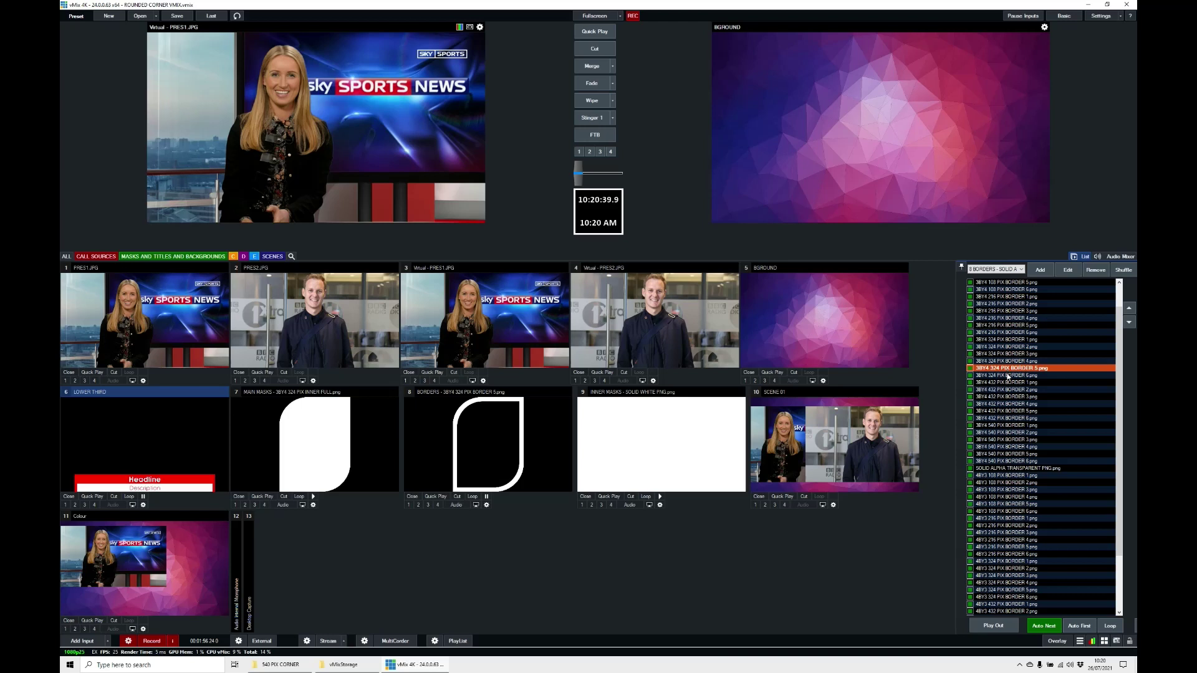
{"action": "left_click", "coordinate": [1008, 376]}
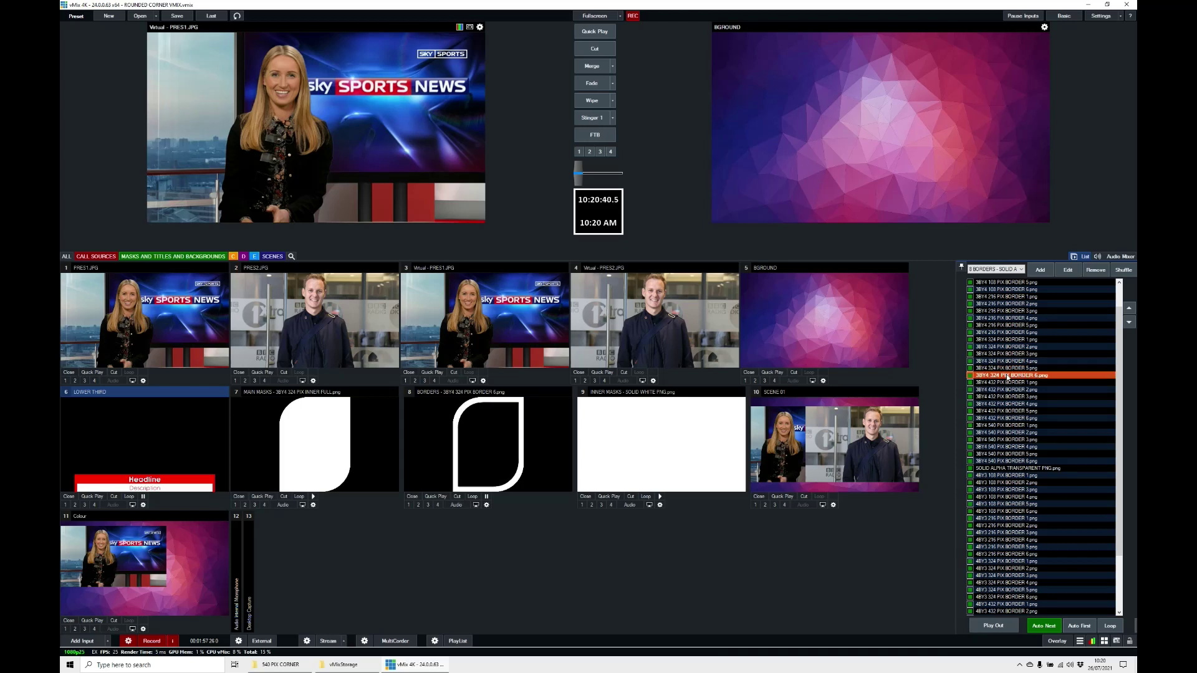
{"action": "left_click", "coordinate": [1015, 339]}
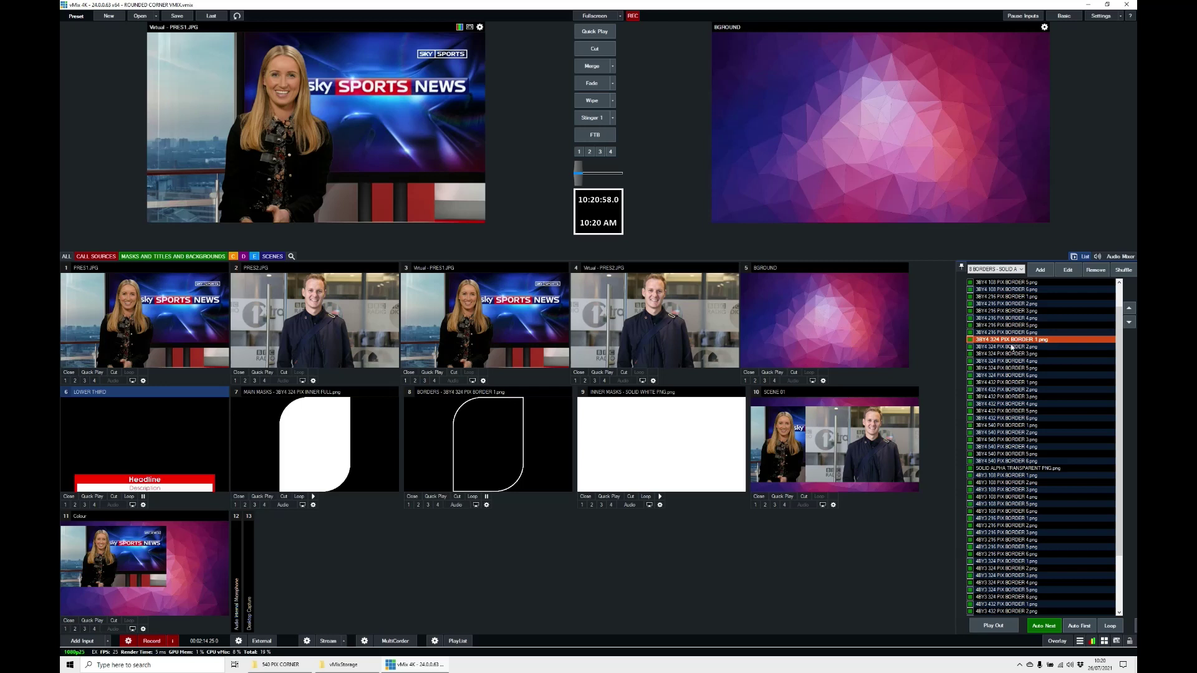
{"action": "left_click", "coordinate": [1016, 348]}
{"action": "double_click", "coordinate": [1016, 347]}
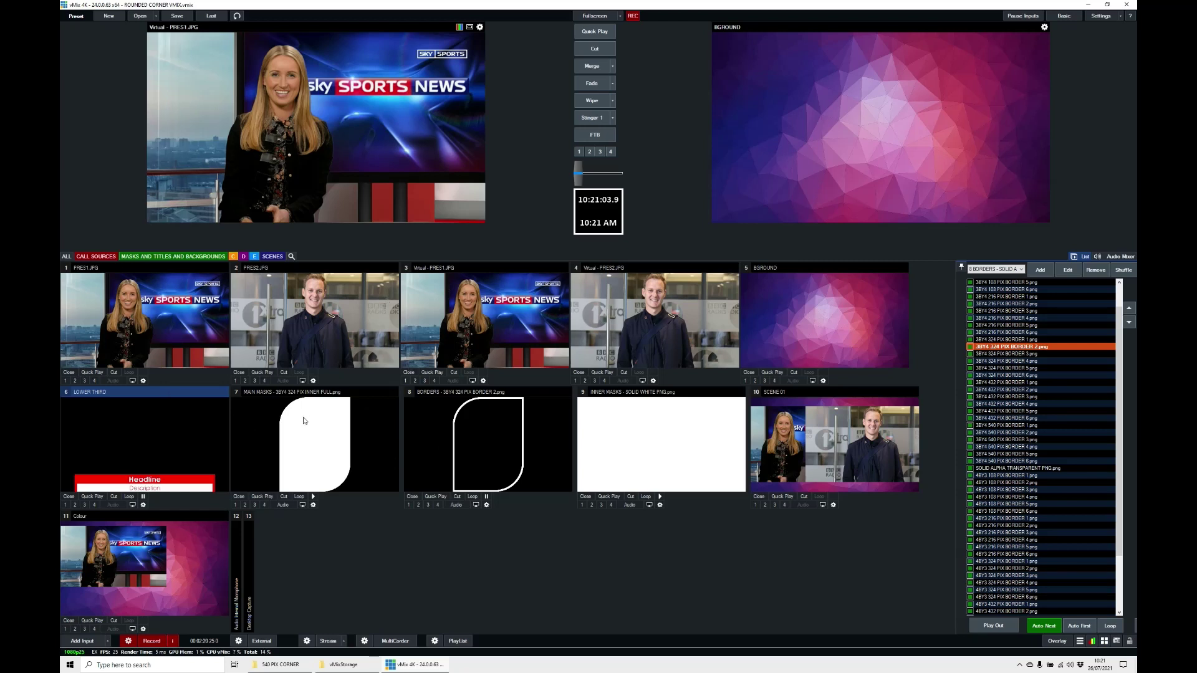
Step: Set the PRES1 virtual input's colour key fill input to 7 MAIN MASKS
{"action": "left_click", "coordinate": [483, 380]}
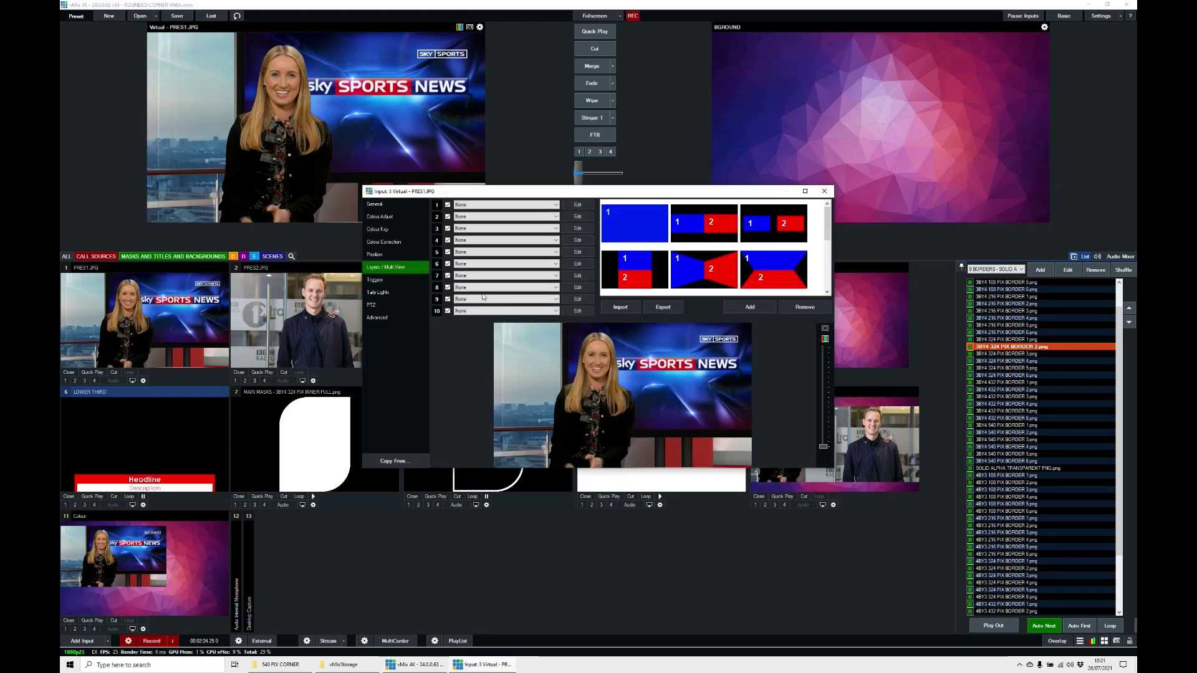
{"action": "left_click", "coordinate": [388, 229]}
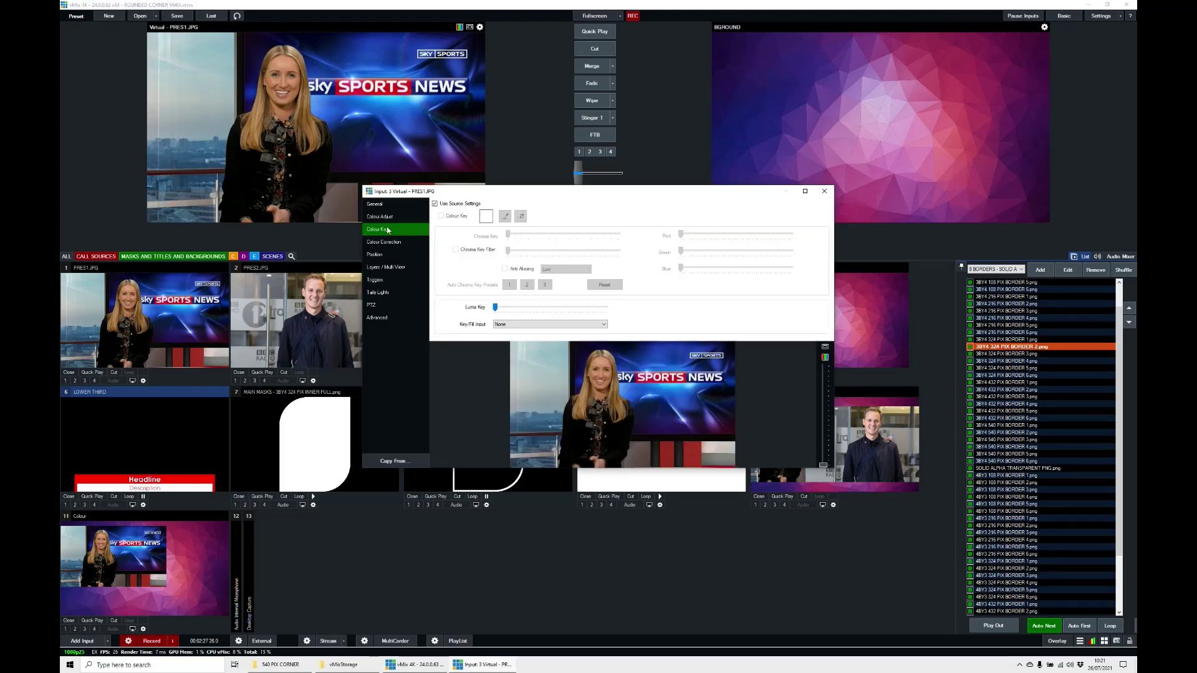
{"action": "left_click", "coordinate": [534, 325]}
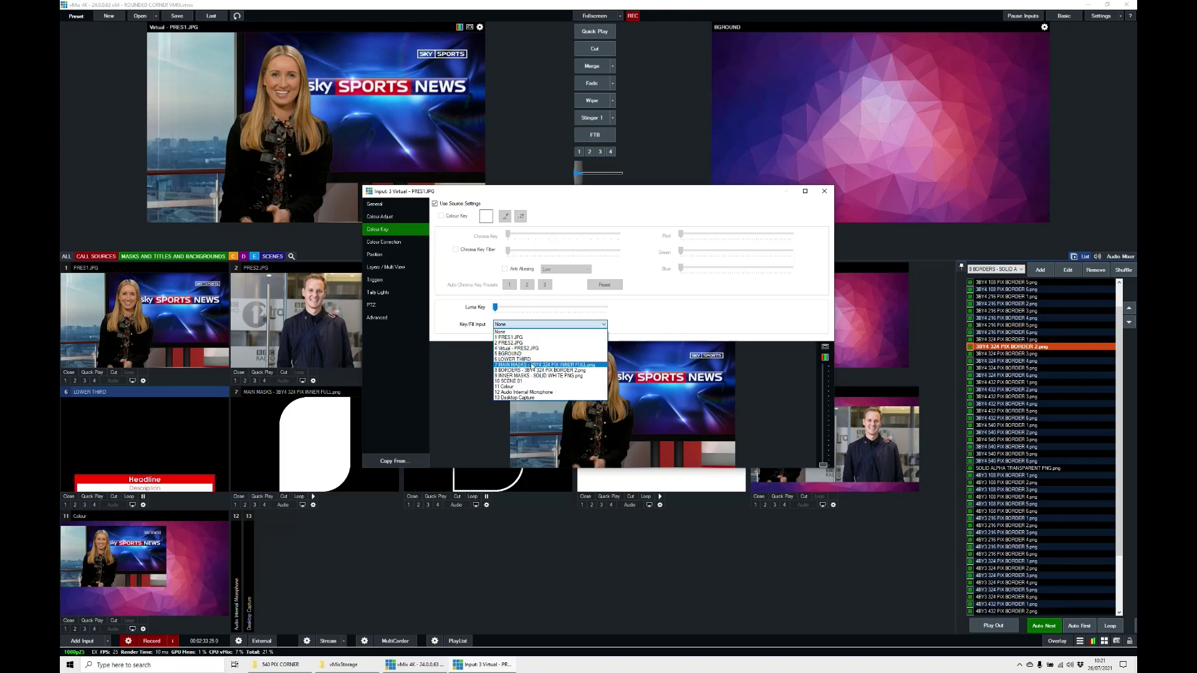
{"action": "left_click", "coordinate": [522, 365]}
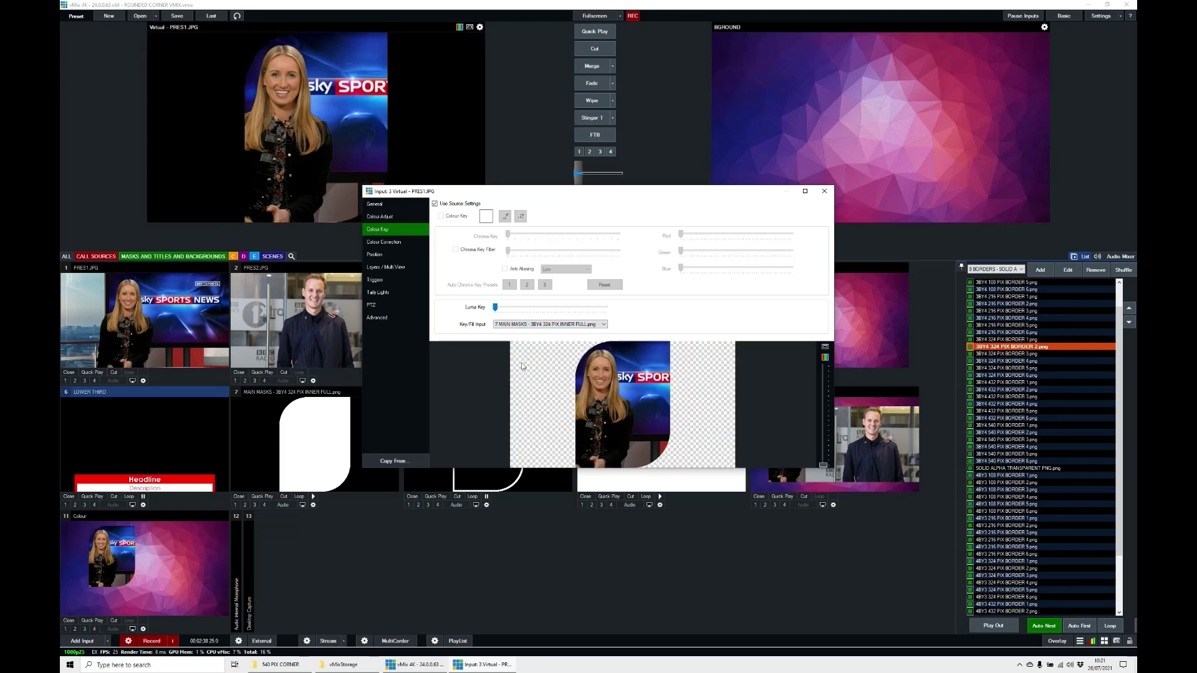
{"action": "left_click", "coordinate": [824, 193]}
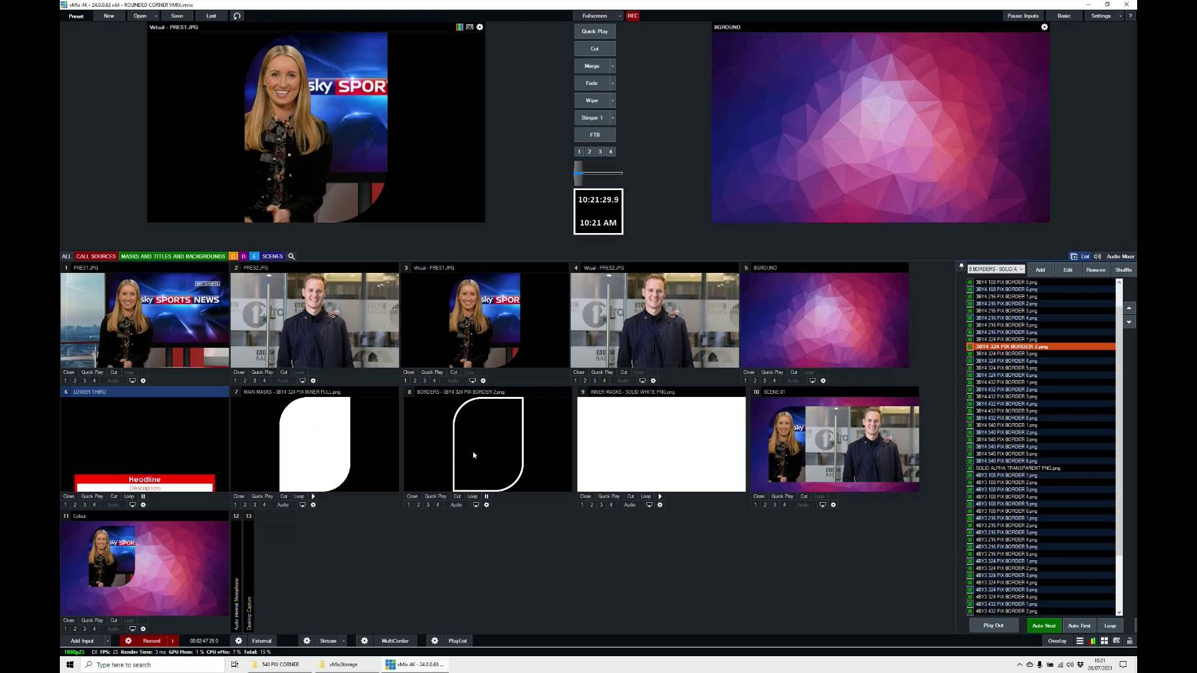
Step: Set PRES1's layer 10 to 8 BORDERS 3BY4 324 PIX BORDER 2 and close settings
{"action": "left_click", "coordinate": [483, 381]}
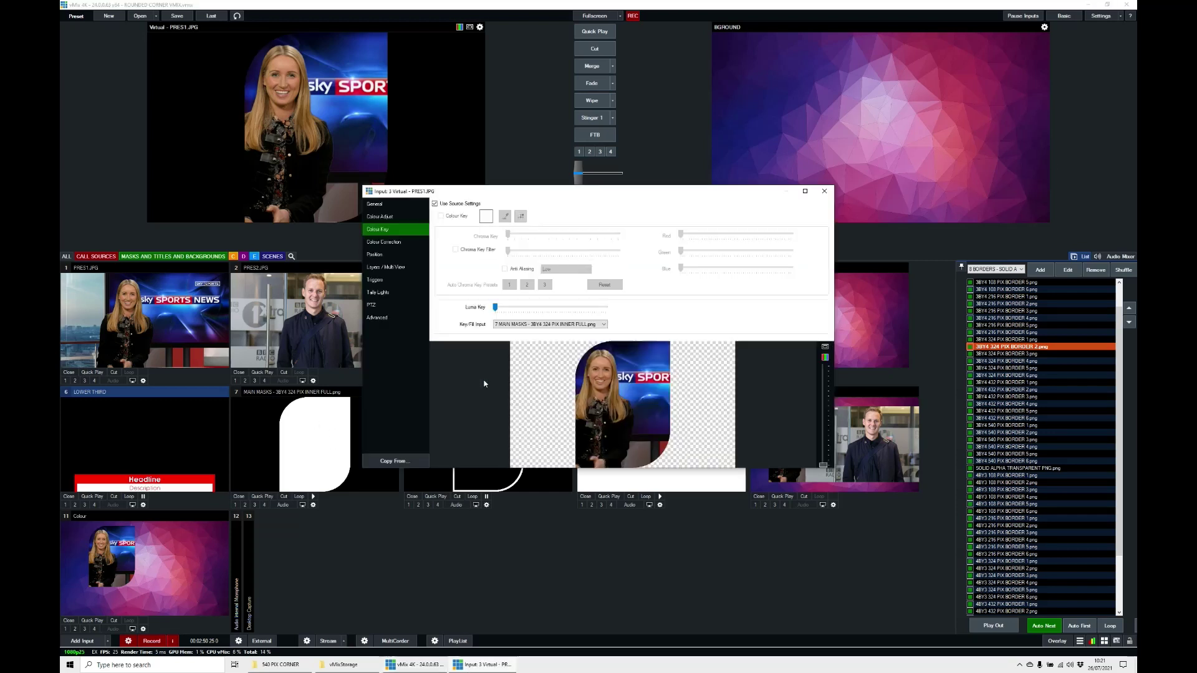
{"action": "left_click", "coordinate": [386, 266]}
{"action": "left_click", "coordinate": [527, 311]}
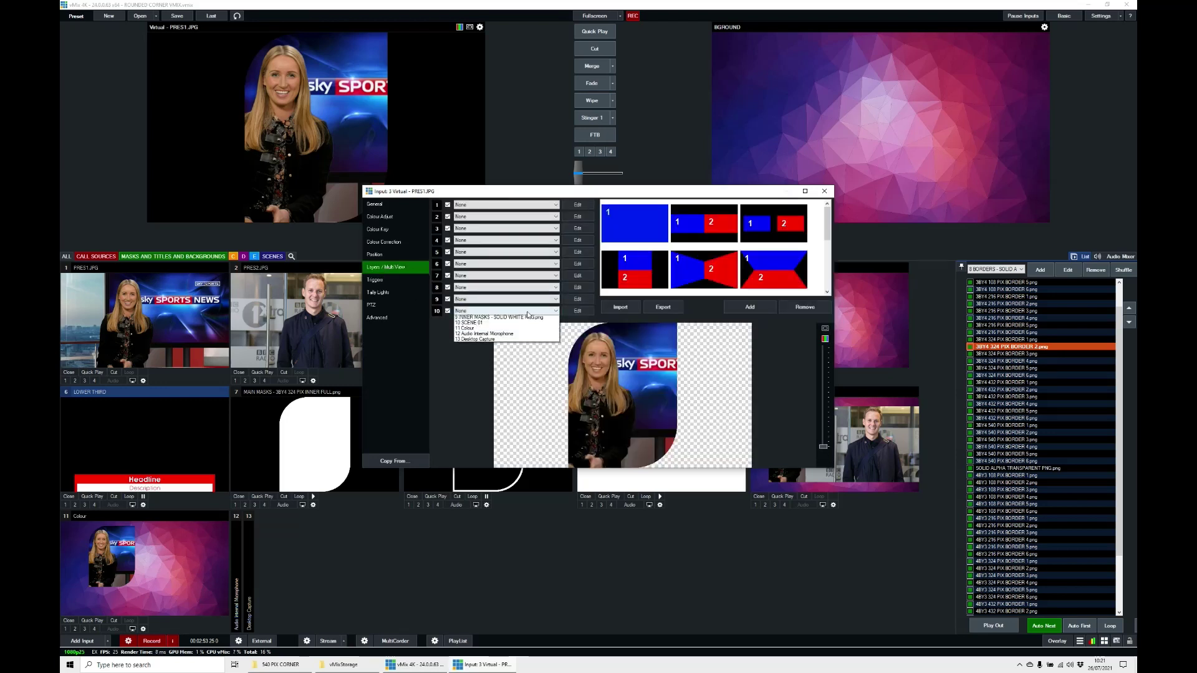
{"action": "scroll", "coordinate": [526, 324], "scroll_direction": "up", "scroll_amount": 2}
{"action": "left_click", "coordinate": [532, 354]}
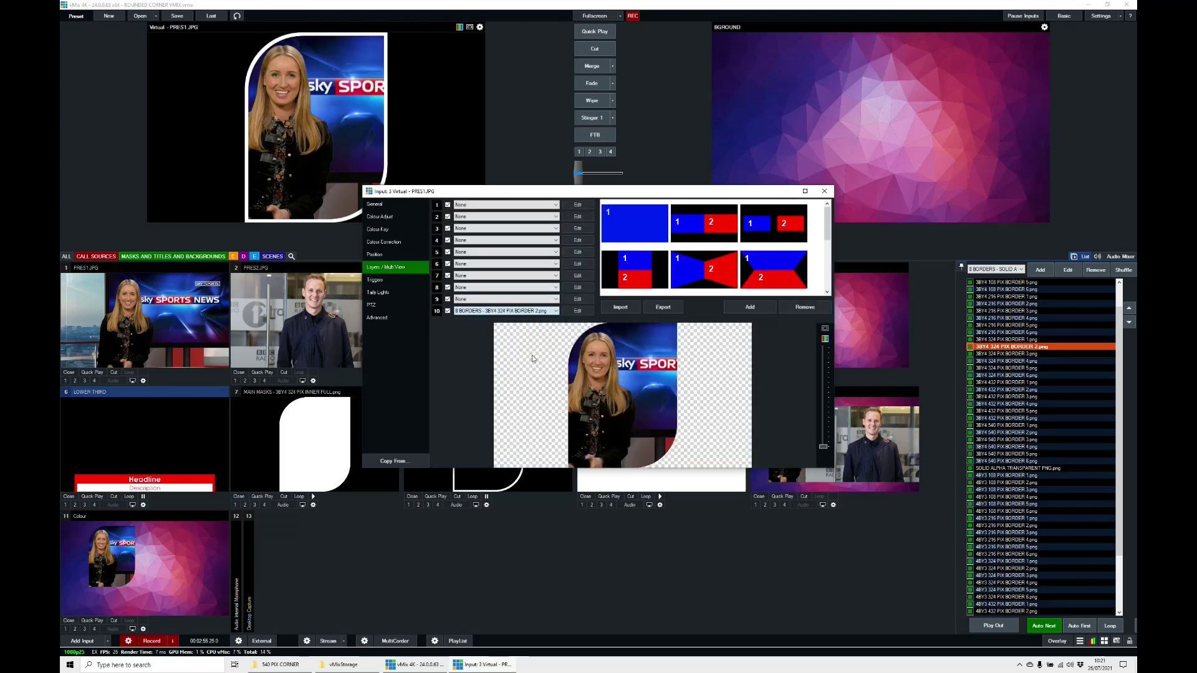
{"action": "left_click", "coordinate": [824, 190]}
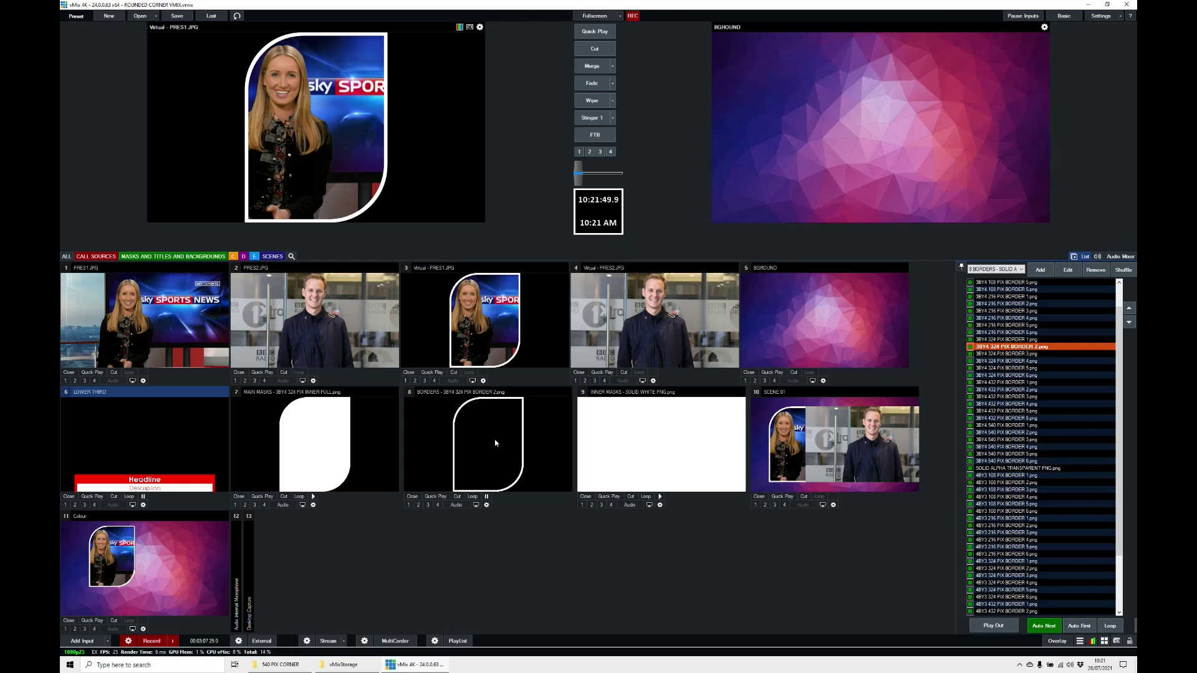
Step: Load 3BY4 108 PIX INNER FULL.png into the 7 MAIN MASKS input
{"action": "left_click", "coordinate": [976, 272]}
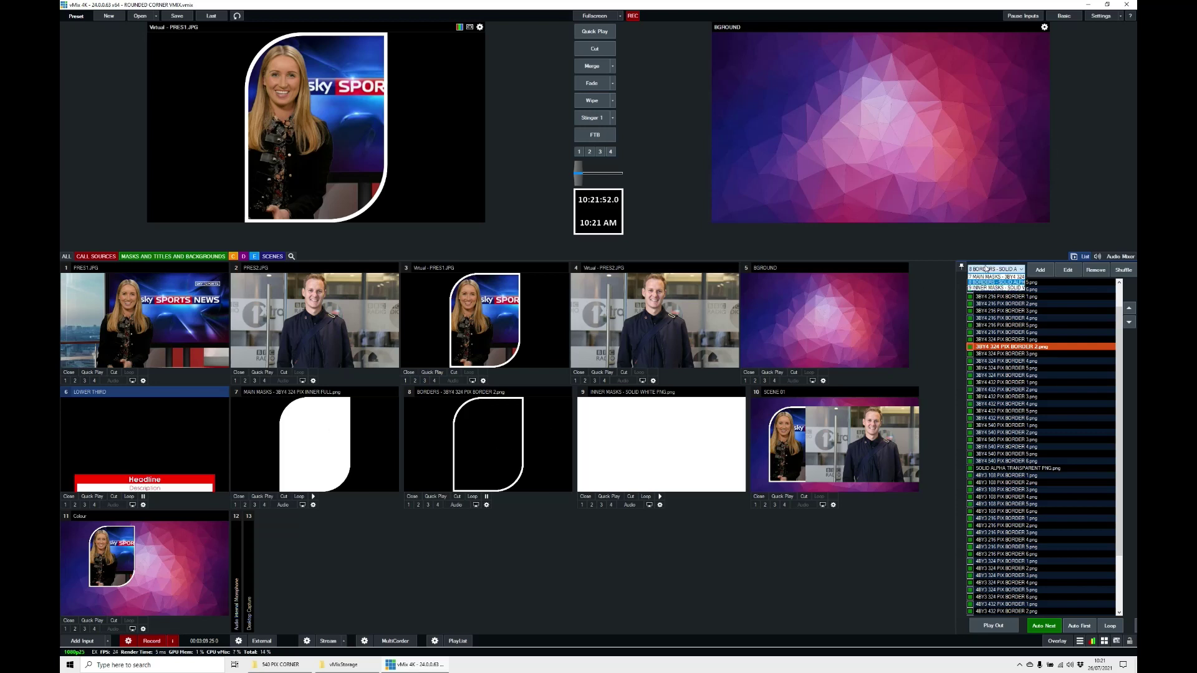
{"action": "left_click", "coordinate": [999, 278]}
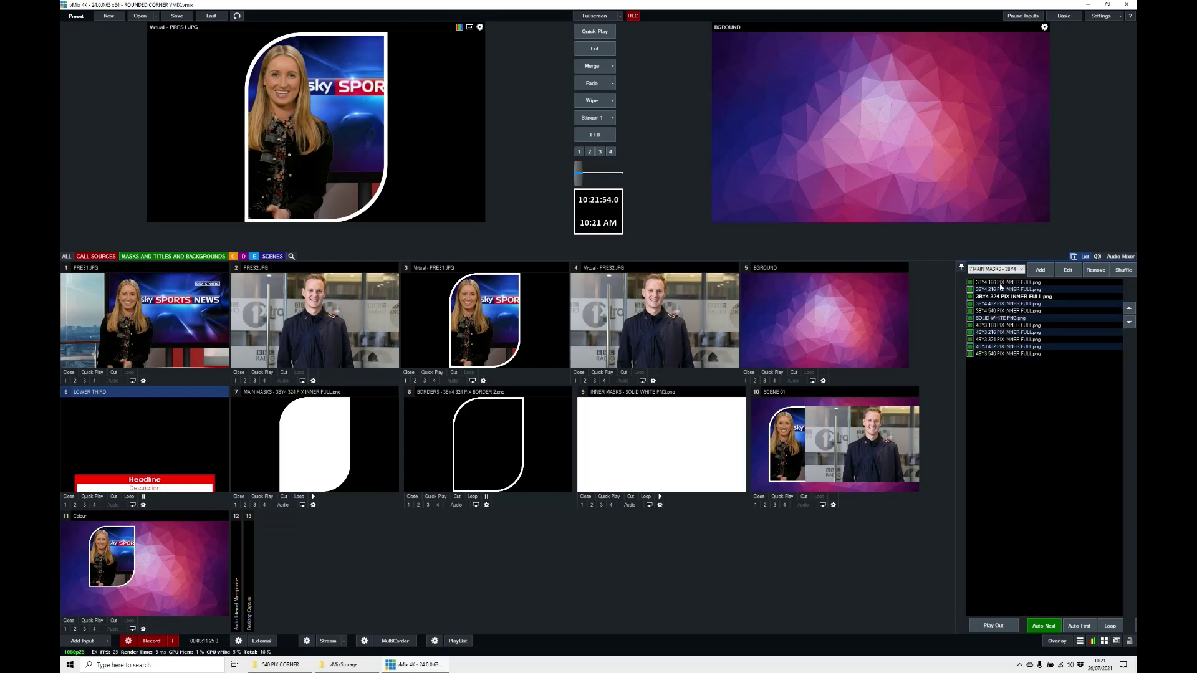
{"action": "double_click", "coordinate": [1001, 283]}
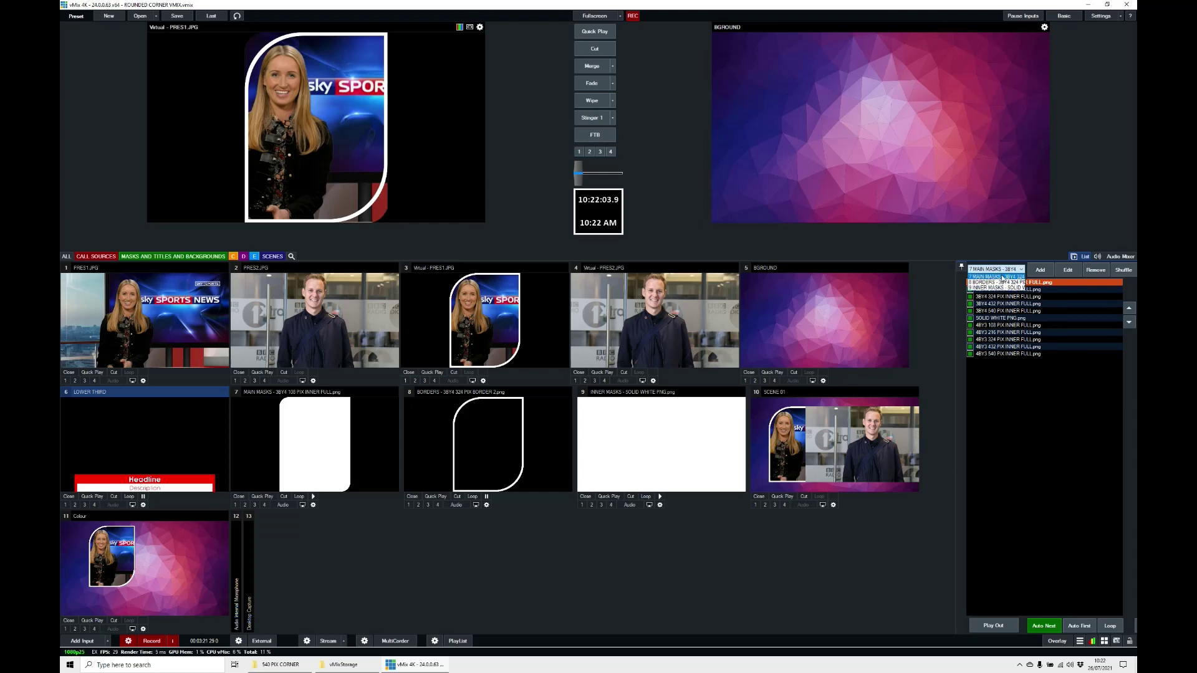
Step: Try the 108 PIX border thicknesses and settle on 3BY4 108 PIX BORDER 2
{"action": "left_click", "coordinate": [1003, 283]}
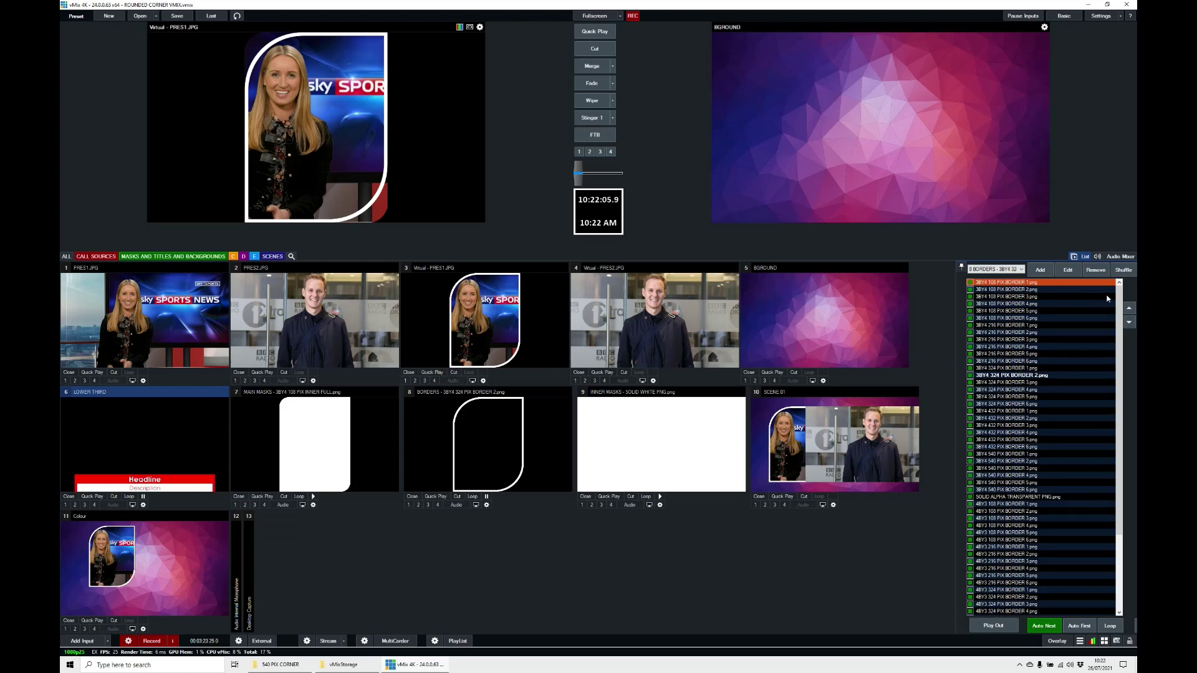
{"action": "double_click", "coordinate": [995, 283]}
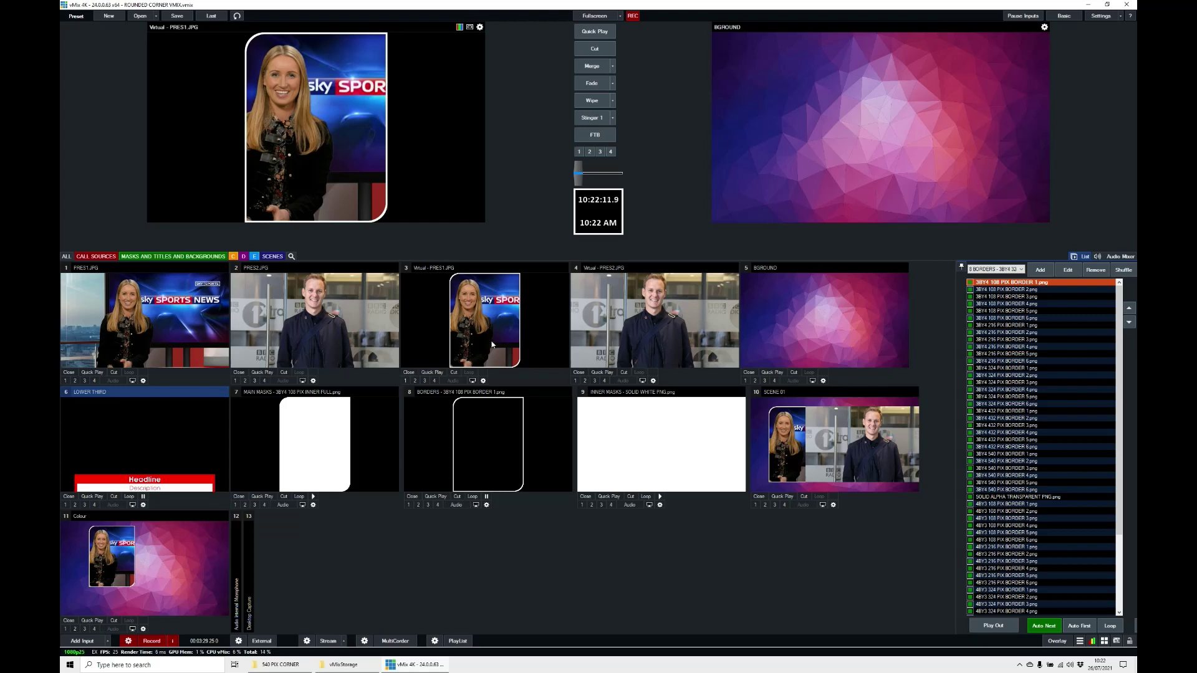
{"action": "double_click", "coordinate": [1032, 289]}
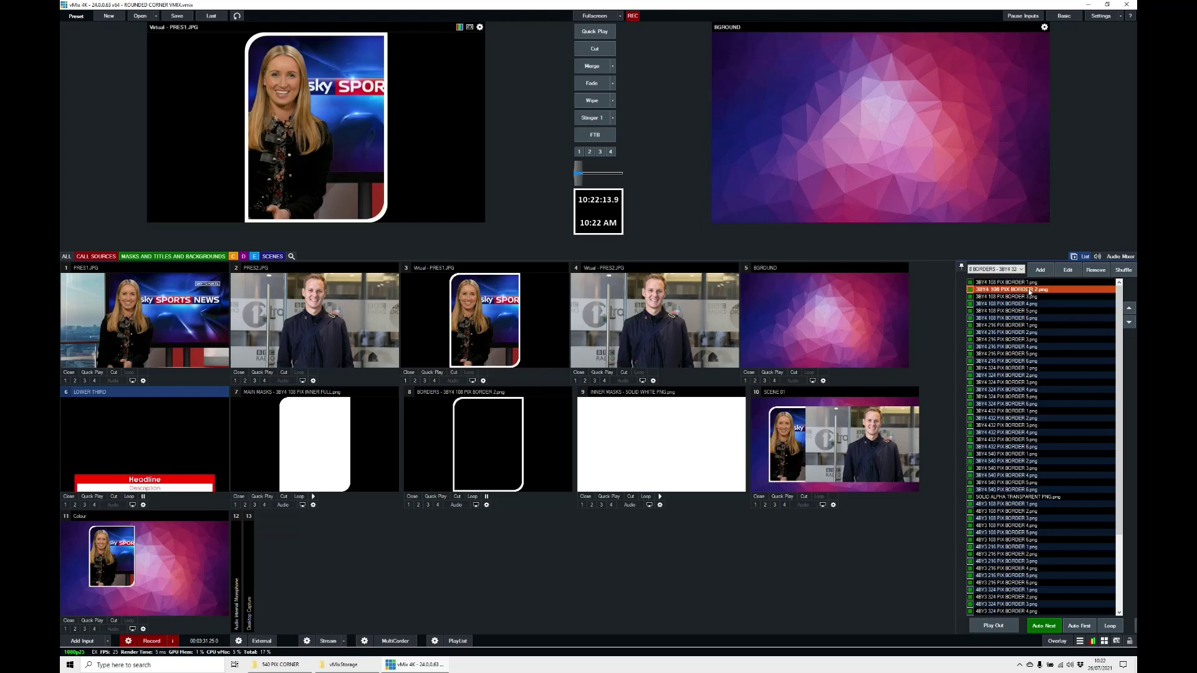
{"action": "double_click", "coordinate": [1025, 297]}
{"action": "double_click", "coordinate": [1018, 304]}
{"action": "double_click", "coordinate": [1018, 311]}
{"action": "left_click", "coordinate": [1016, 318]}
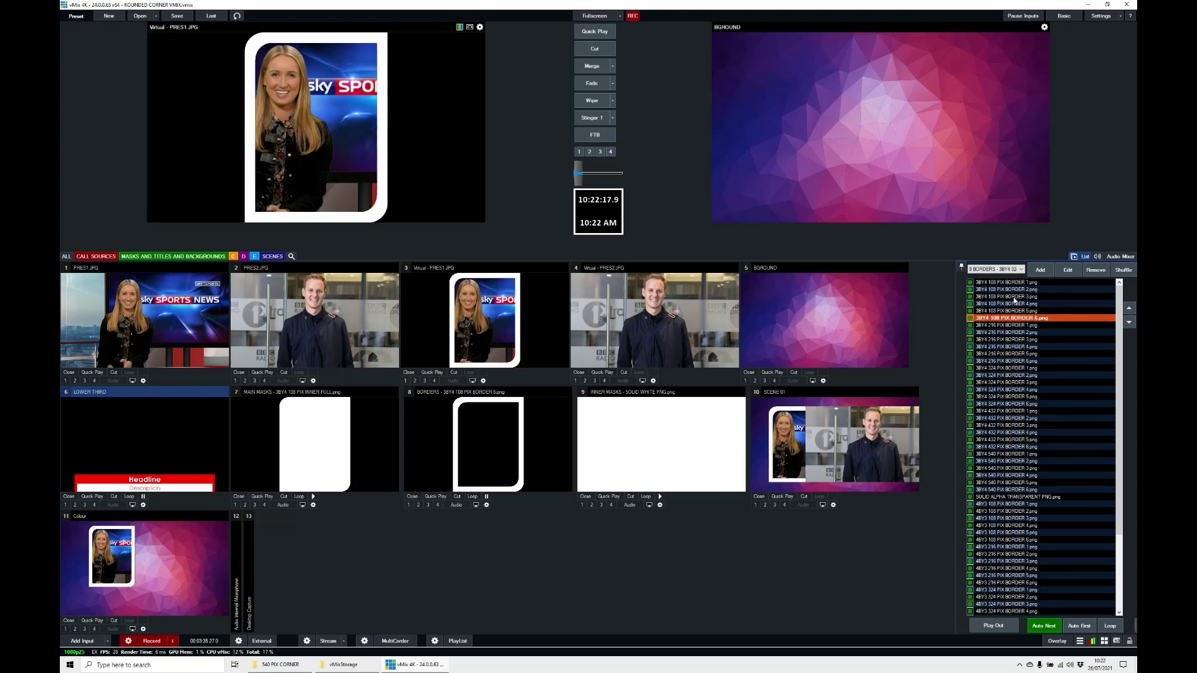
{"action": "double_click", "coordinate": [1011, 290]}
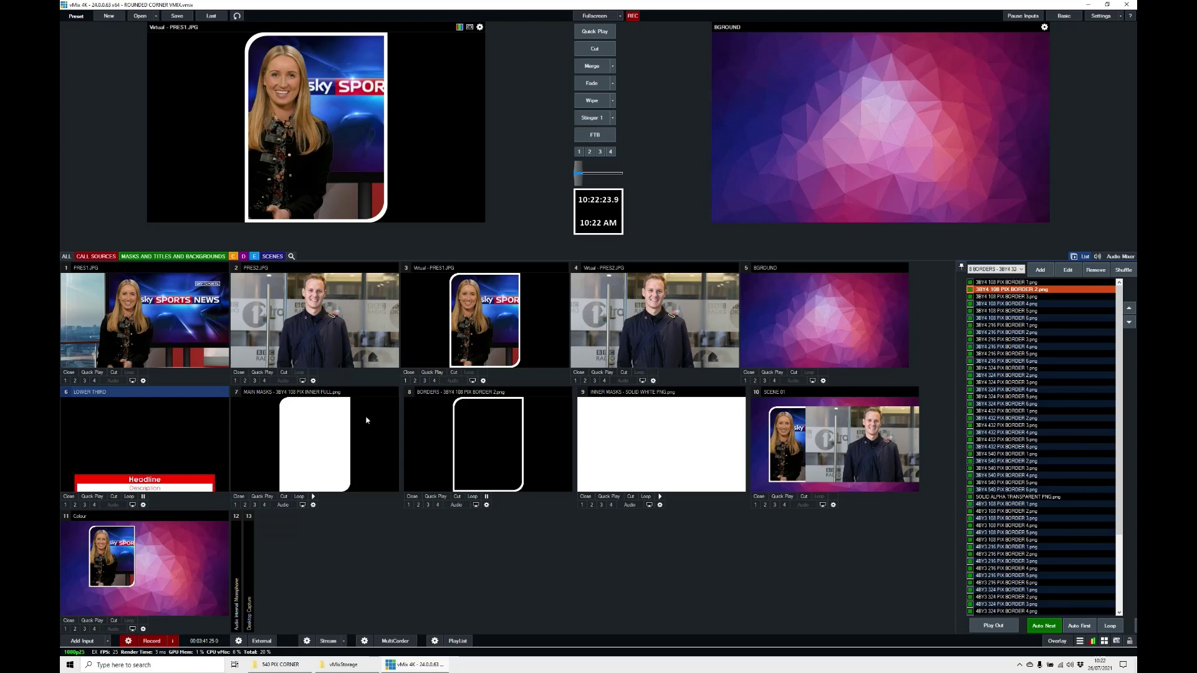
Step: Set the PRES2 virtual input's key fill input to 7 MAIN MASKS (108 INNER FULL)
{"action": "left_click", "coordinate": [653, 381]}
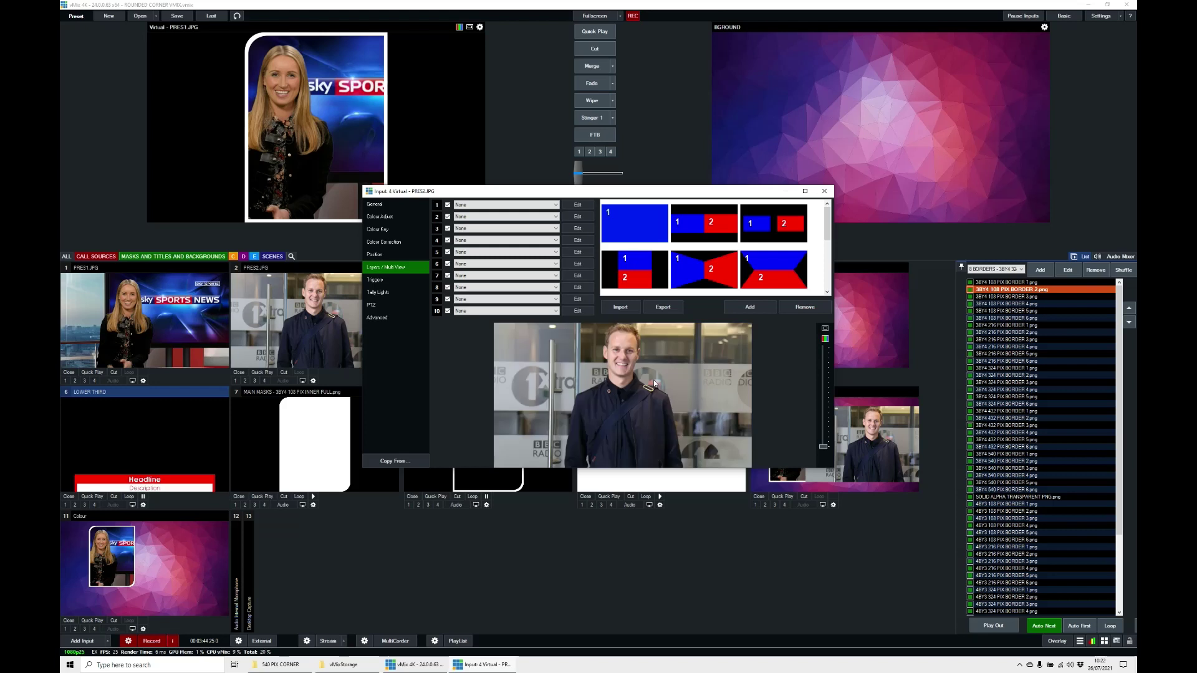
{"action": "left_click", "coordinate": [386, 228]}
{"action": "left_click", "coordinate": [522, 325]}
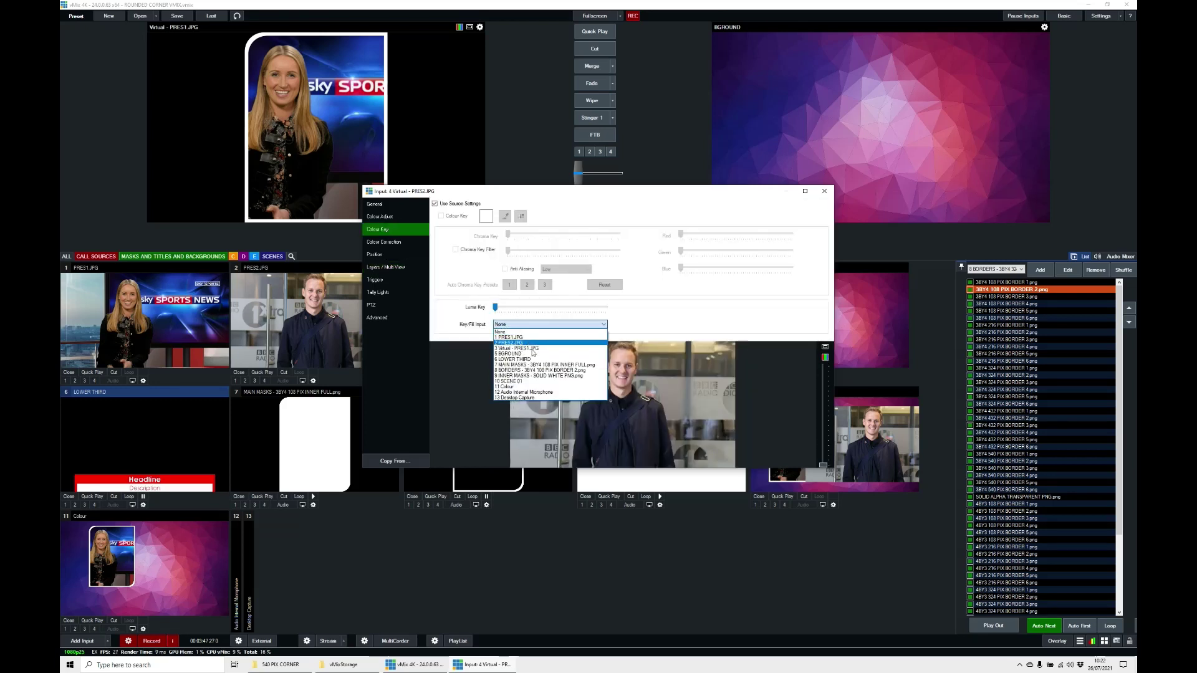
{"action": "left_click", "coordinate": [540, 365]}
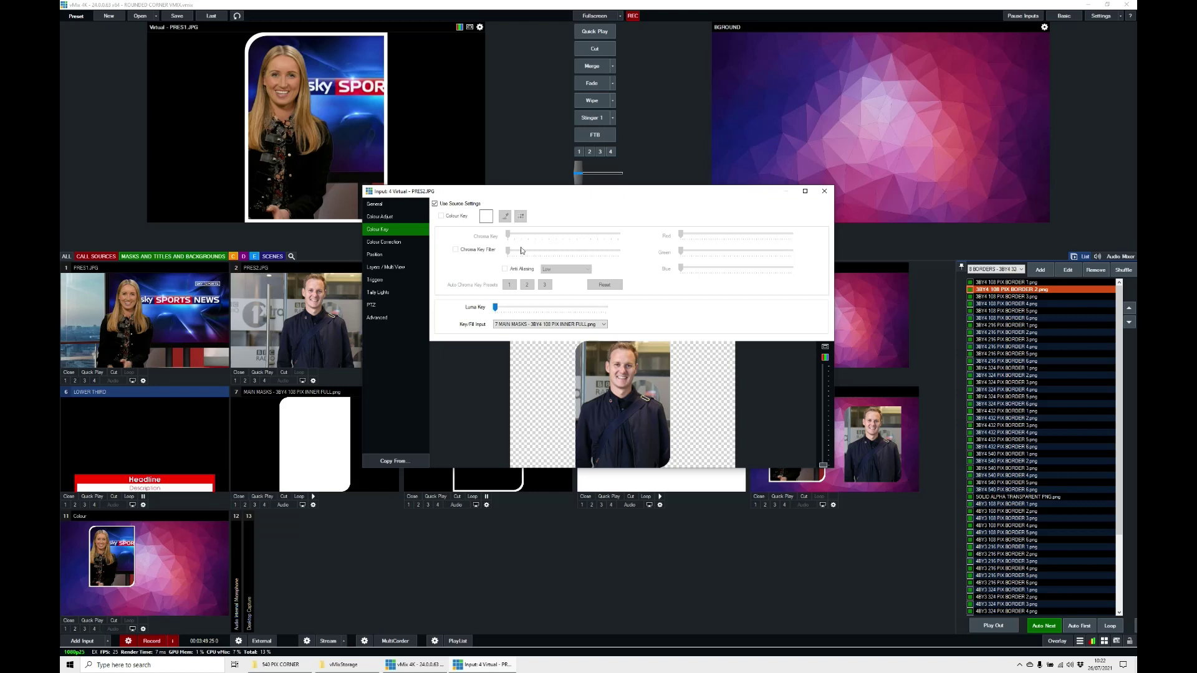
Step: Set PRES2's layer 10 to 8 BORDERS 108 PIX BORDER 2 and close settings
{"action": "left_click", "coordinate": [385, 267]}
{"action": "left_click", "coordinate": [498, 311]}
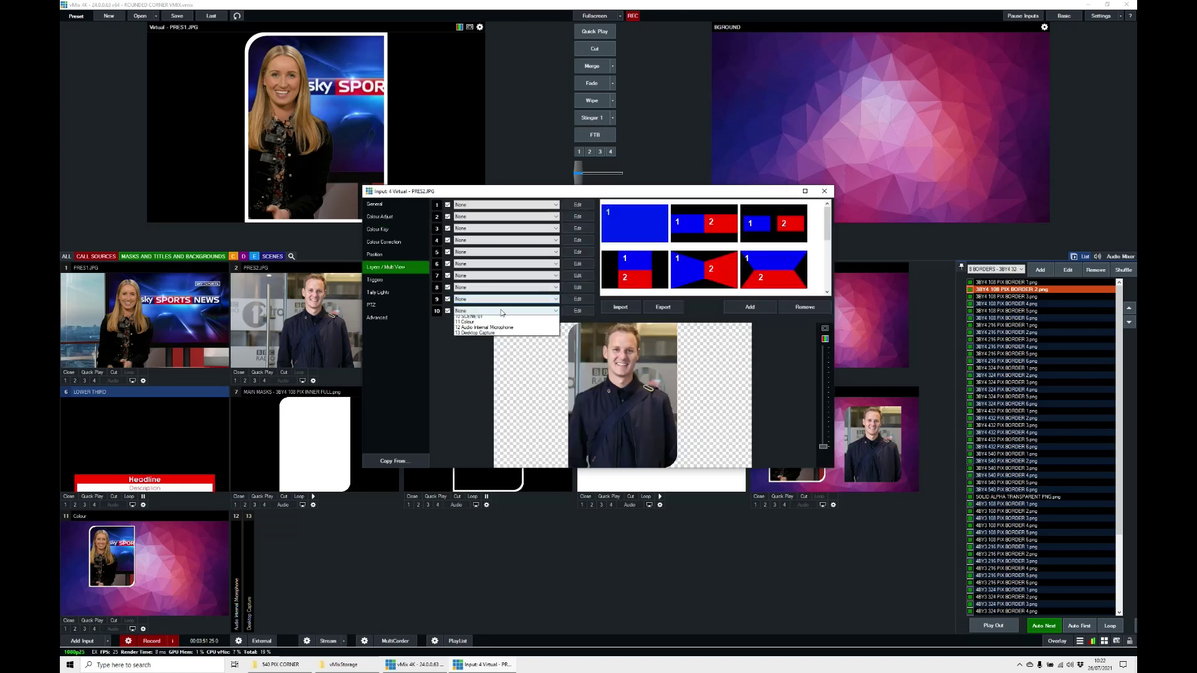
{"action": "left_click", "coordinate": [517, 357]}
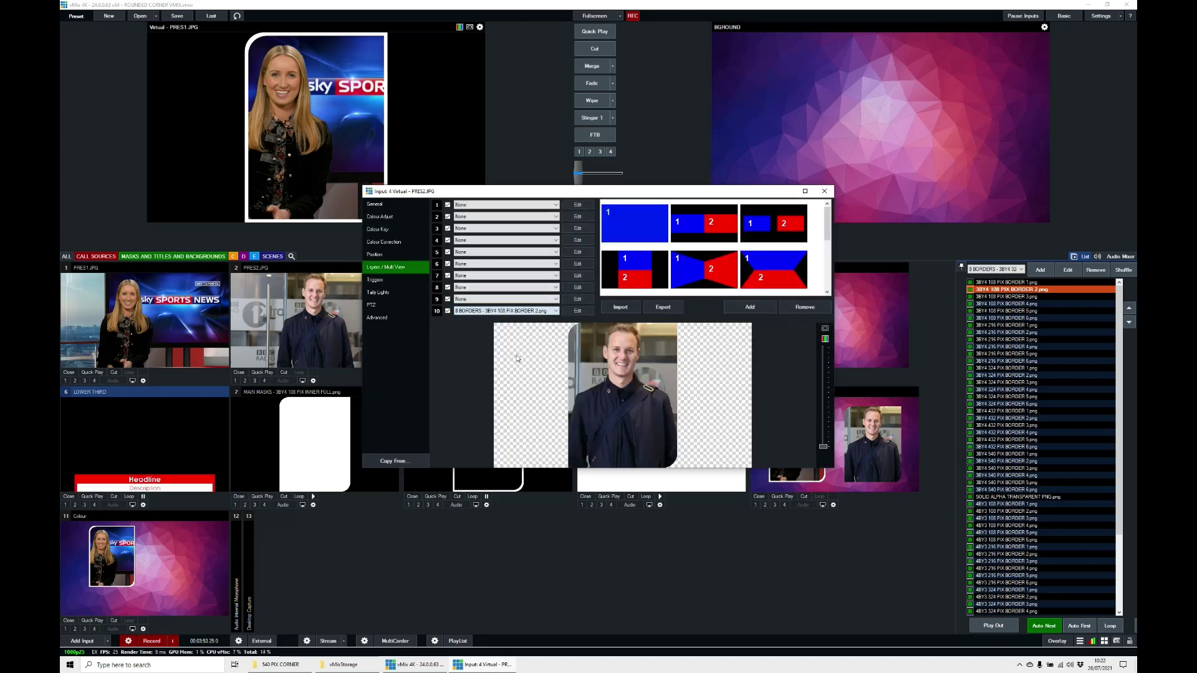
{"action": "left_click", "coordinate": [824, 191]}
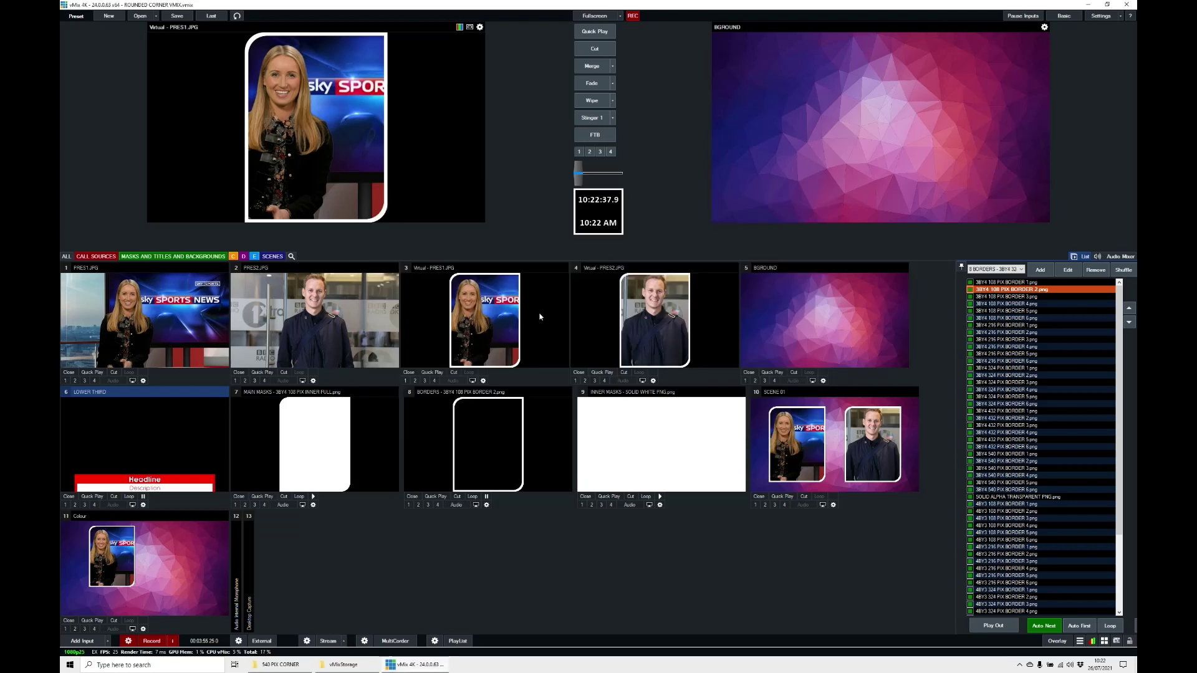
Step: Preview PRES2 and SCENE 01, then Quick Play SCENE 01 to air
{"action": "left_click", "coordinate": [598, 326]}
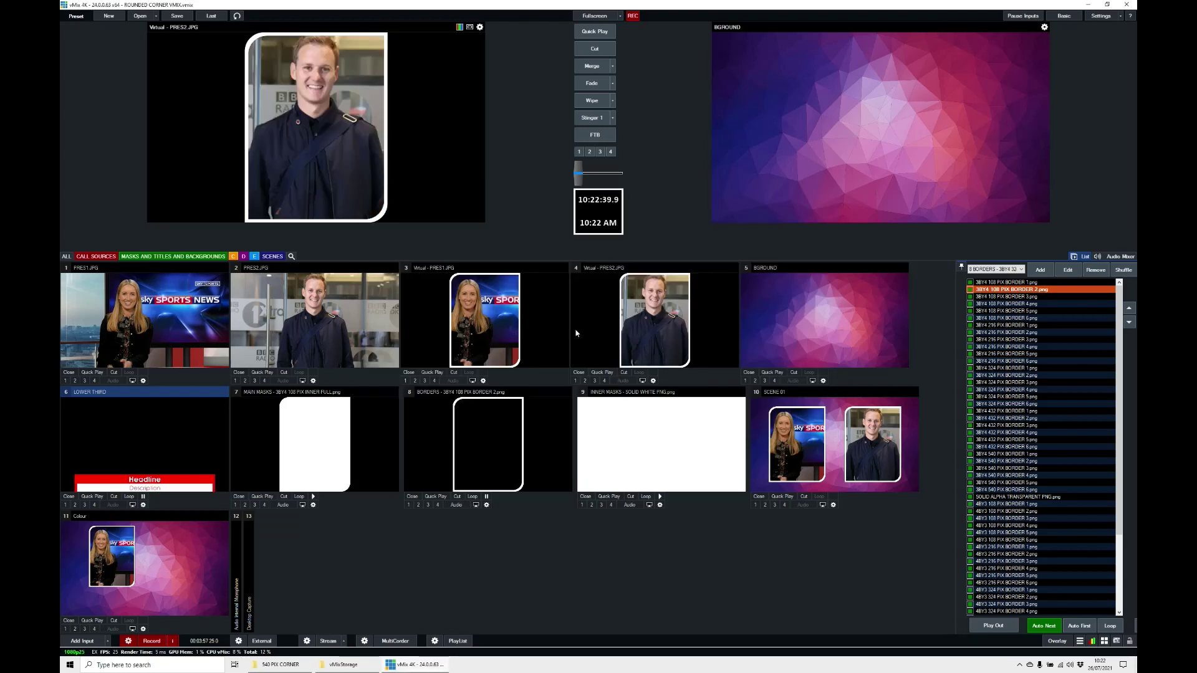
{"action": "left_click", "coordinate": [790, 446]}
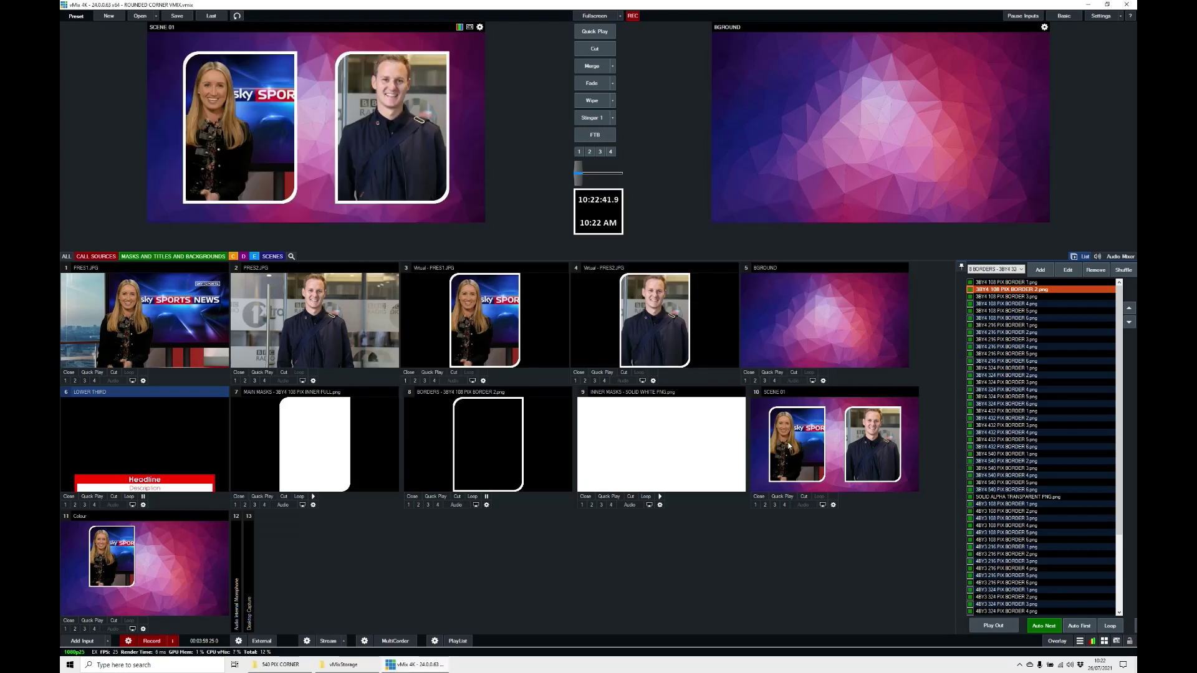
{"action": "left_click", "coordinate": [788, 496]}
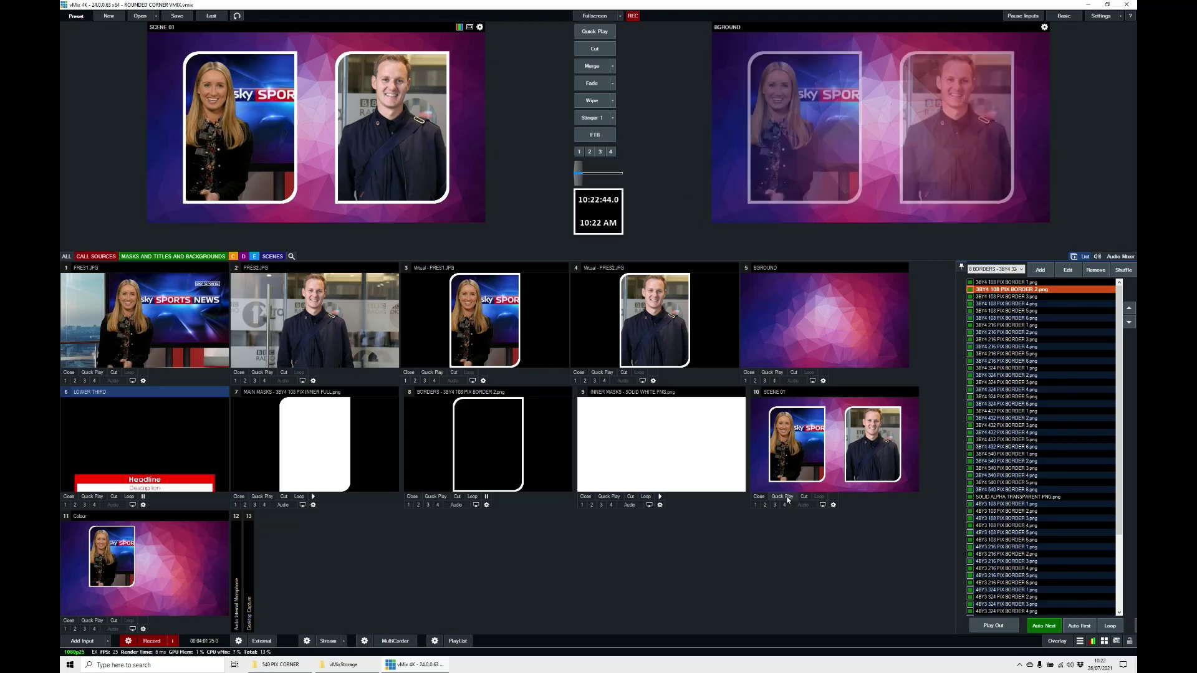
Step: Put the Colour scene in preview and Merge back and forth, ending with SCENE 01 on air
{"action": "left_click", "coordinate": [175, 563]}
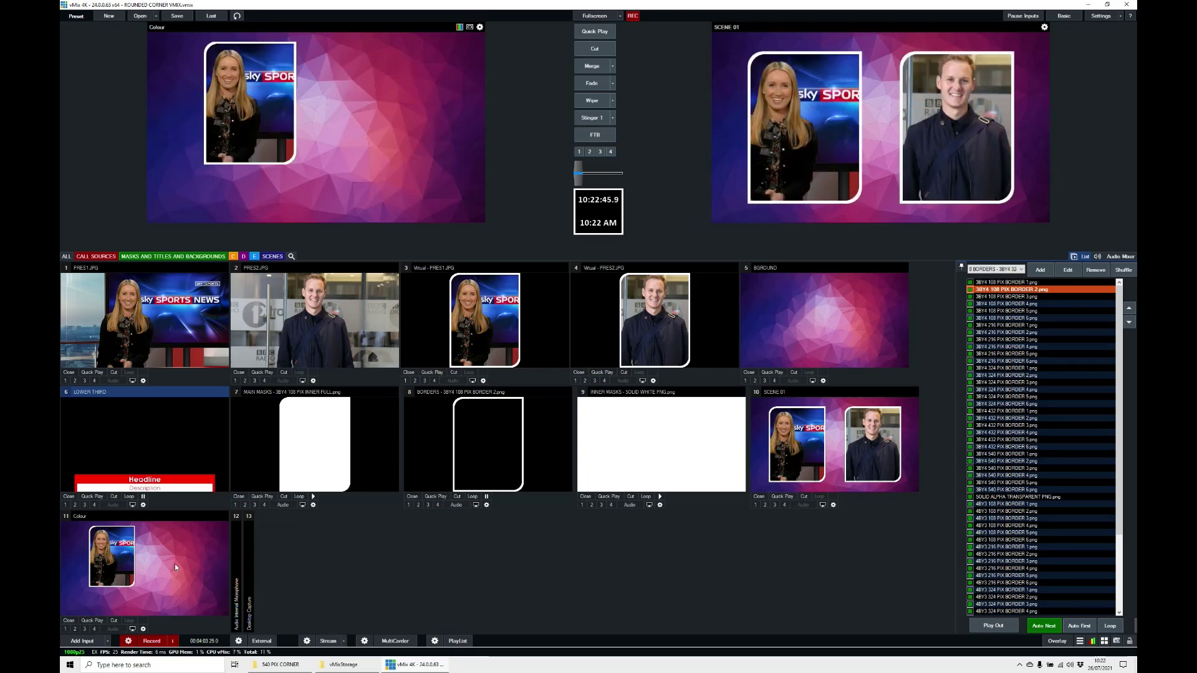
{"action": "left_click", "coordinate": [588, 66]}
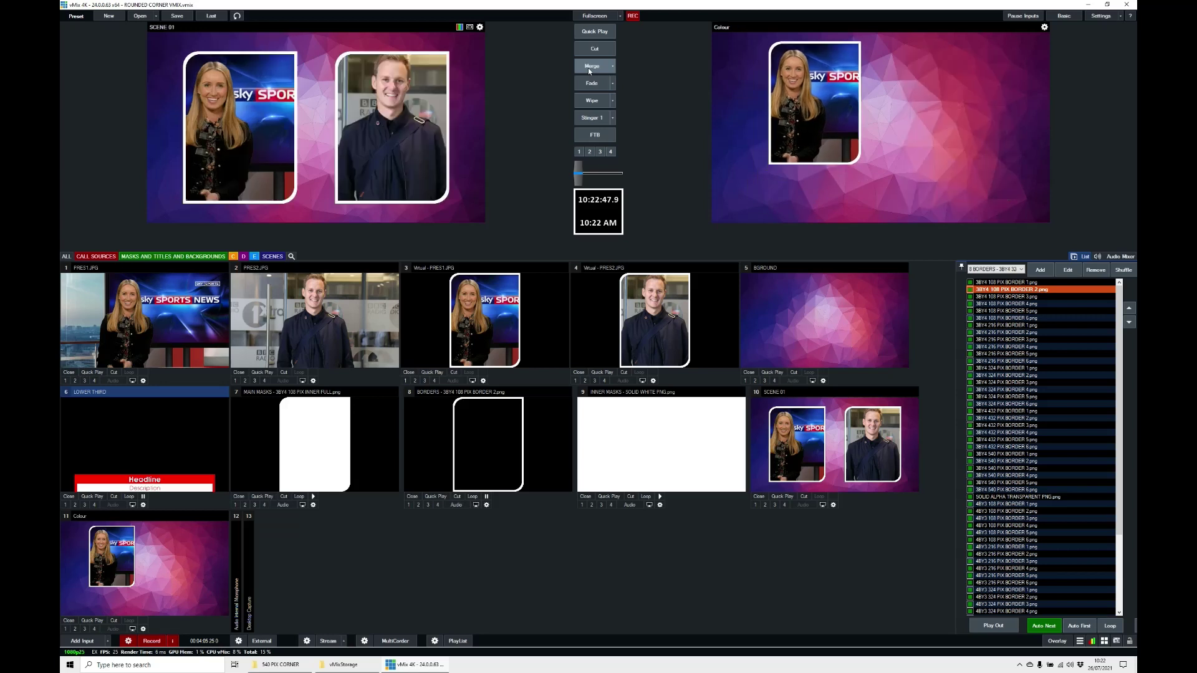
{"action": "left_click", "coordinate": [589, 67]}
{"action": "left_click", "coordinate": [589, 67]}
{"action": "left_click", "coordinate": [589, 67]}
{"action": "left_click", "coordinate": [588, 68]}
{"action": "left_click", "coordinate": [588, 67]}
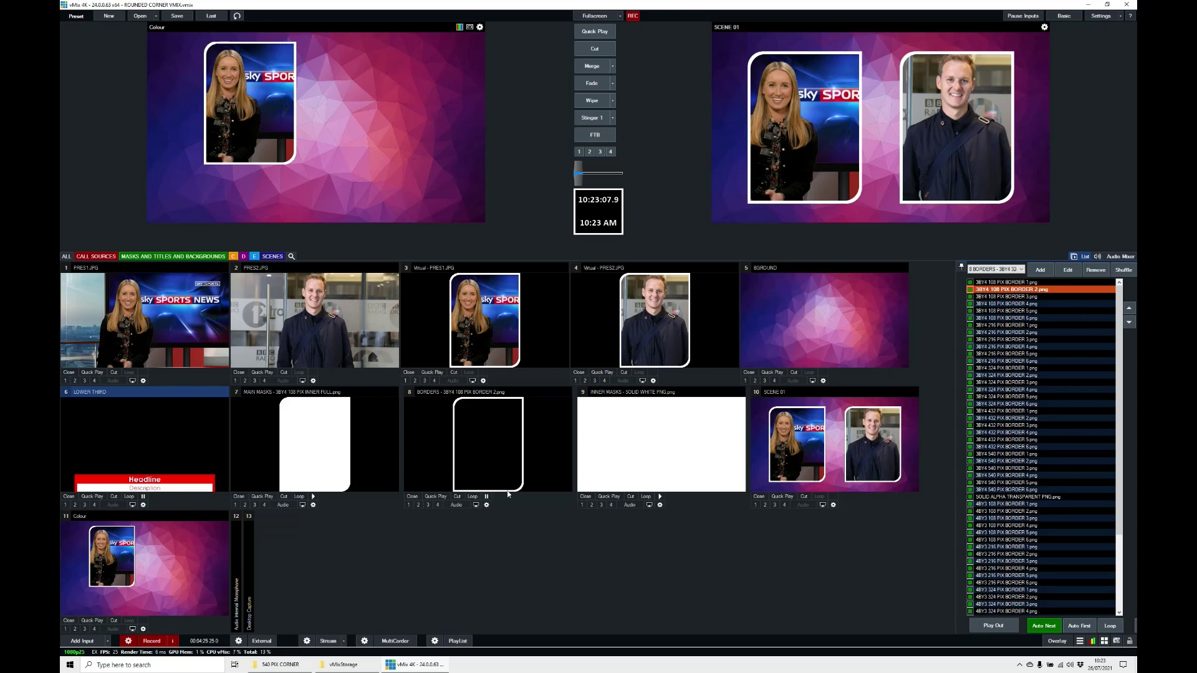
Step: Set the PRES1 virtual input's layer 9 to 6 LOWER THIRD and preview input 3
{"action": "left_click", "coordinate": [483, 380]}
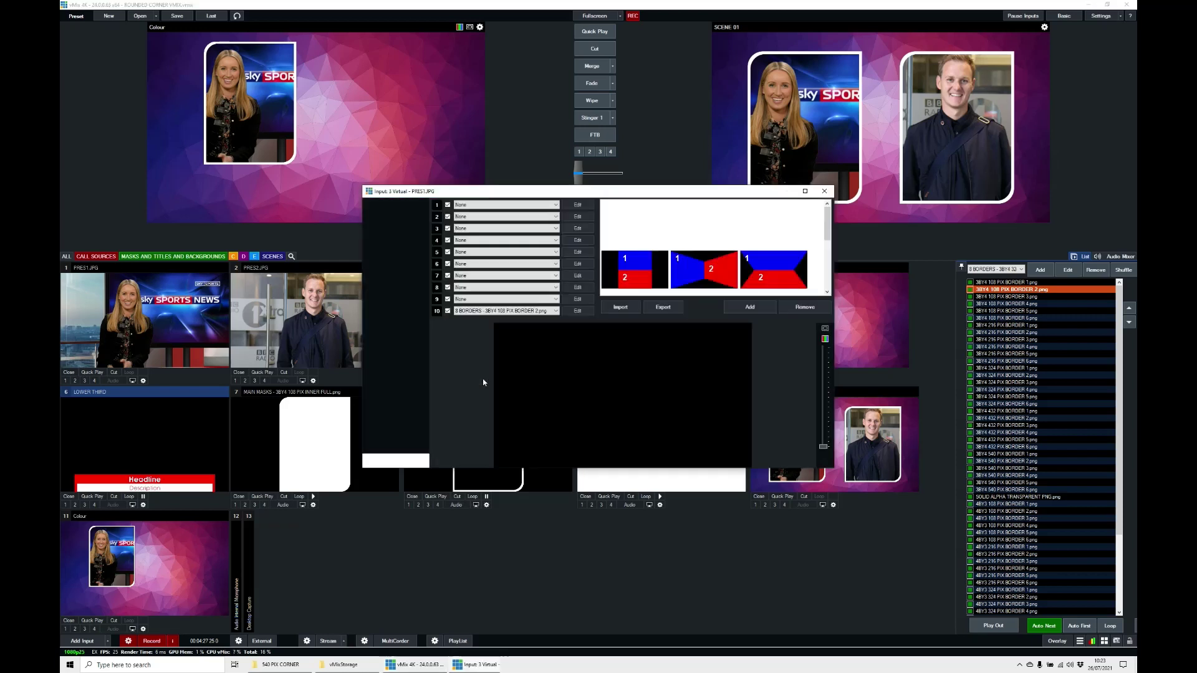
{"action": "left_click", "coordinate": [499, 299]}
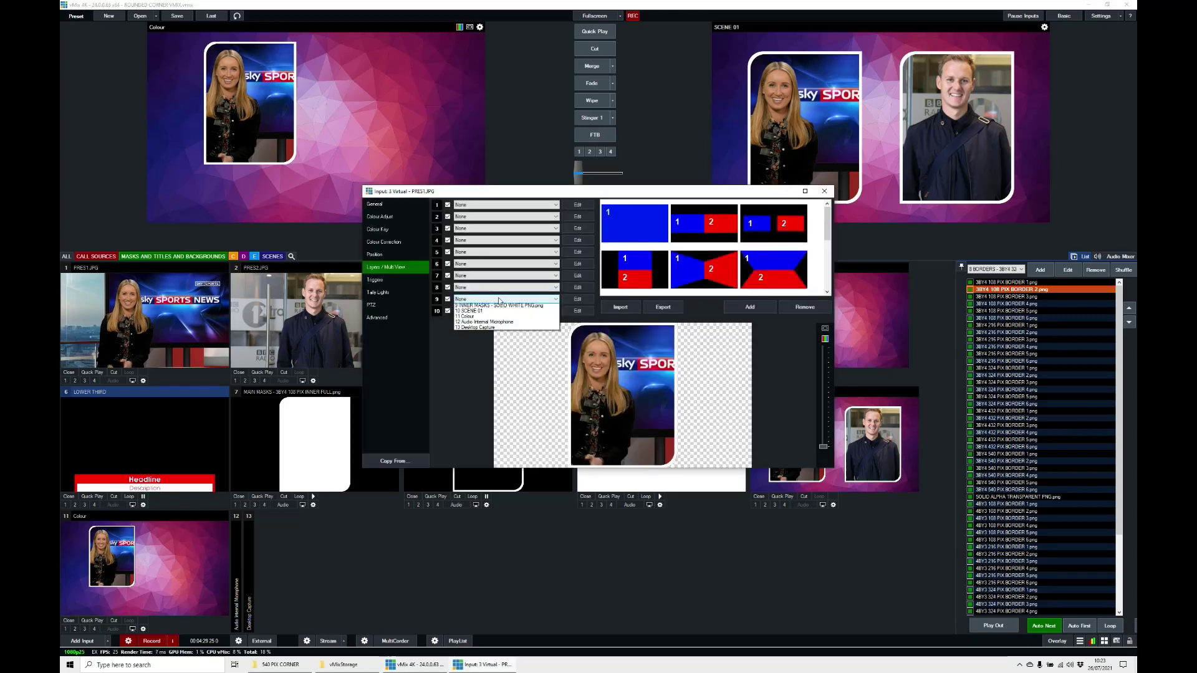
{"action": "left_click", "coordinate": [493, 333]}
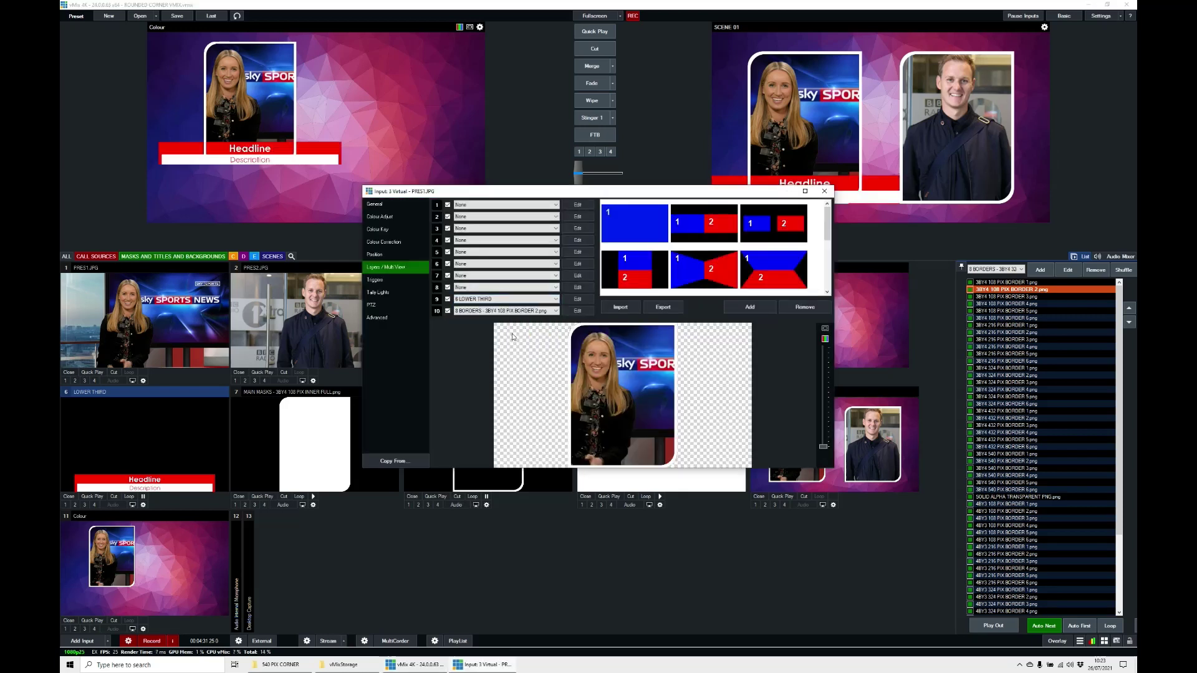
{"action": "left_click", "coordinate": [824, 194]}
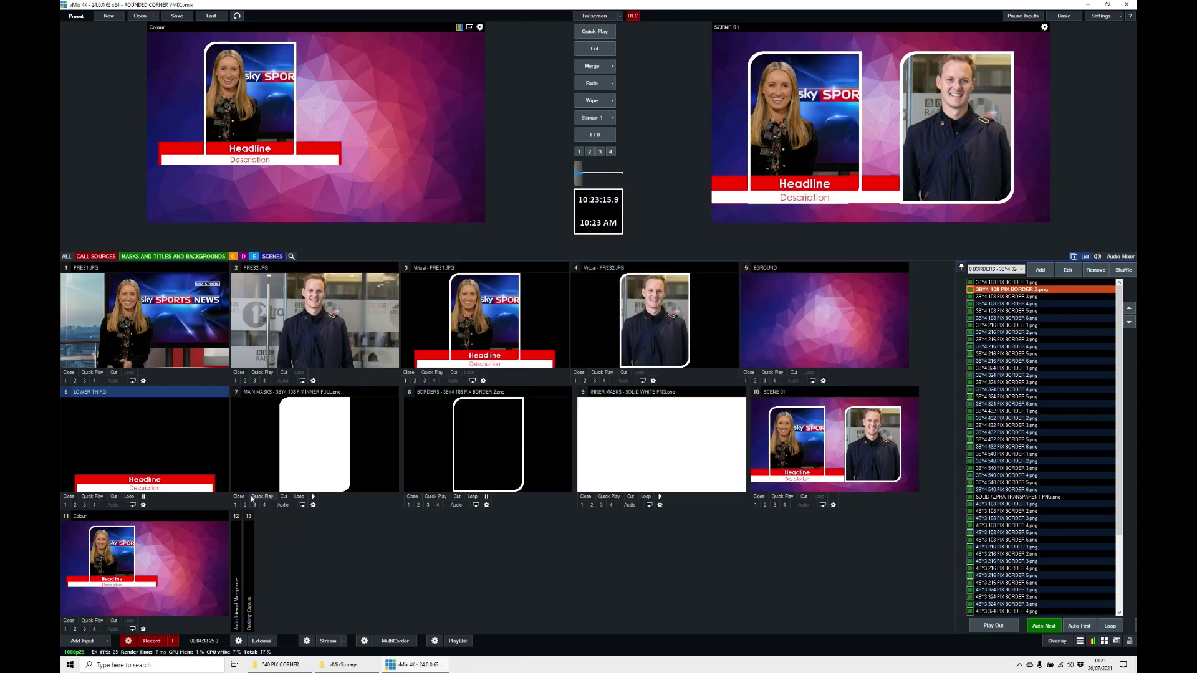
{"action": "left_click", "coordinate": [489, 354]}
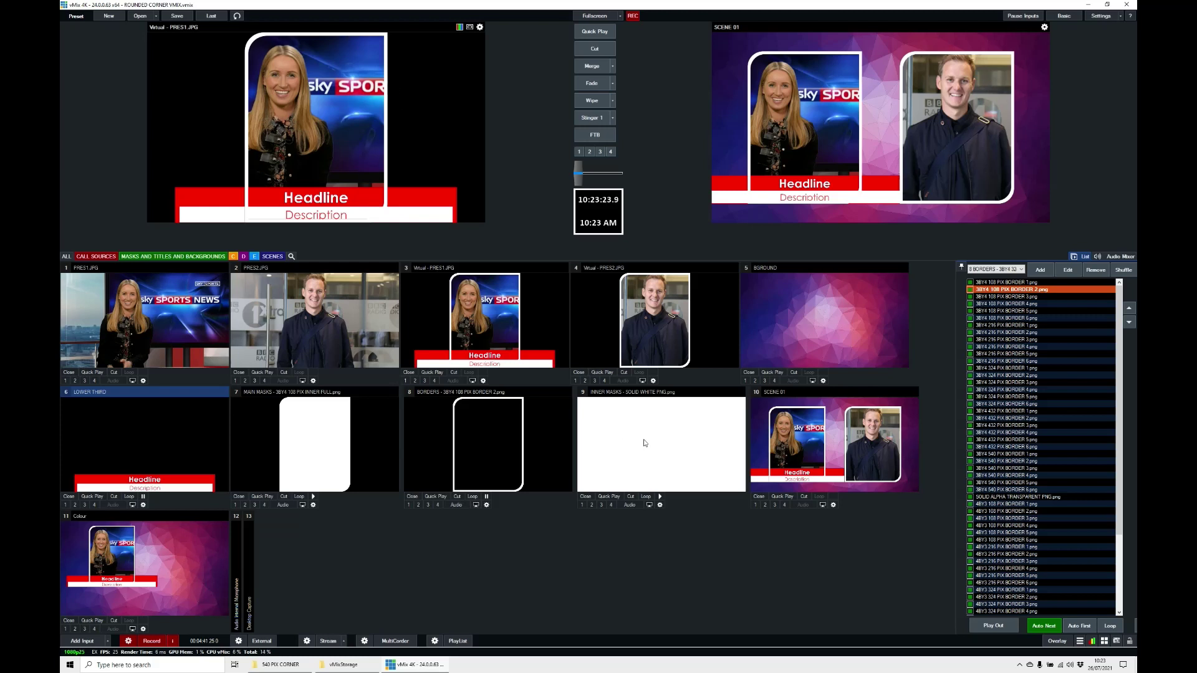
Step: Browse the mask playlists and load 3BY4 108 PIX INNER 2.png from 9 INNER MASKS
{"action": "left_click", "coordinate": [1005, 270]}
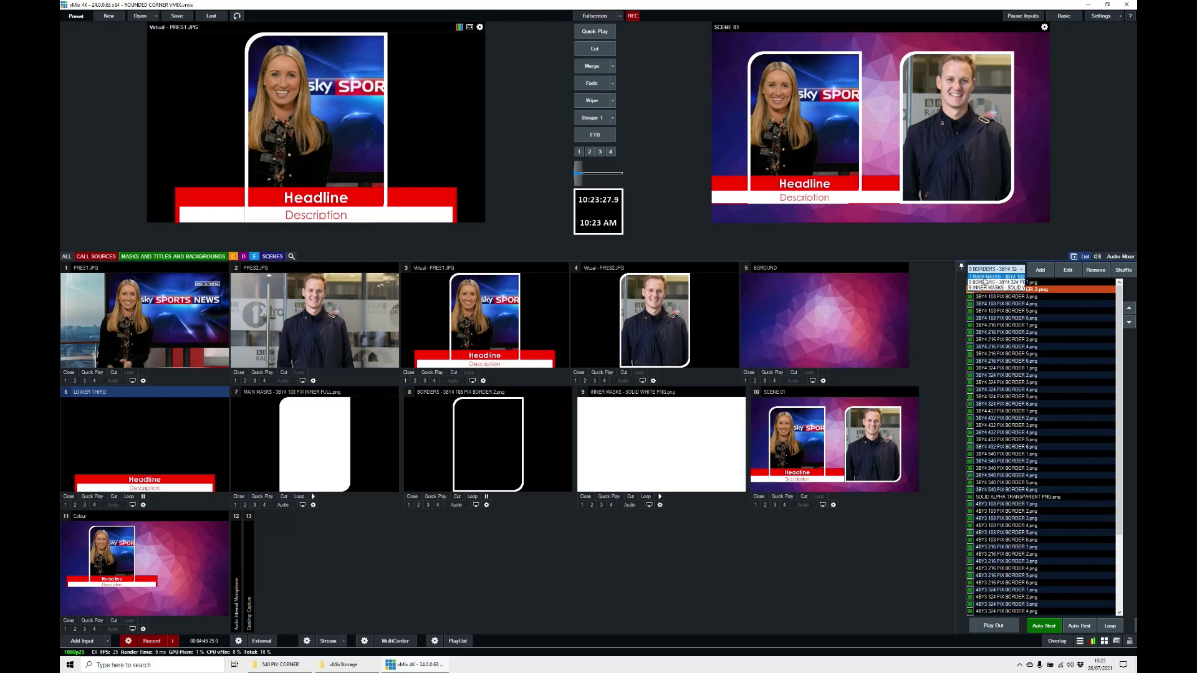
{"action": "left_click", "coordinate": [985, 276]}
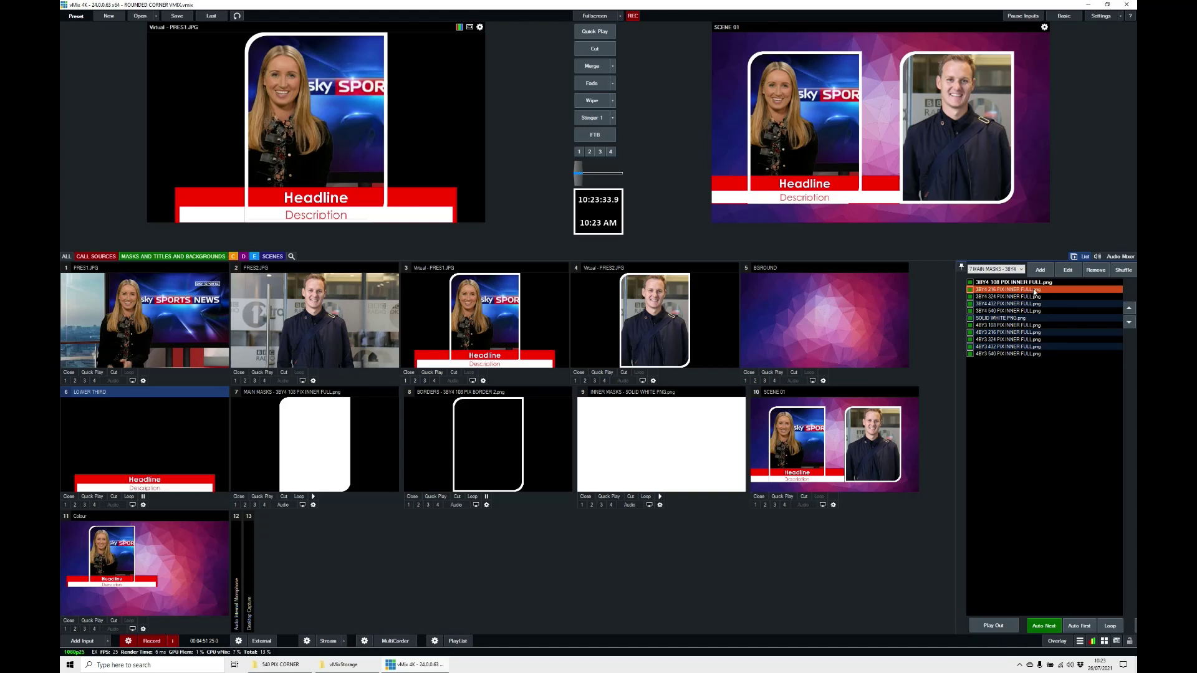
{"action": "left_click", "coordinate": [1011, 273]}
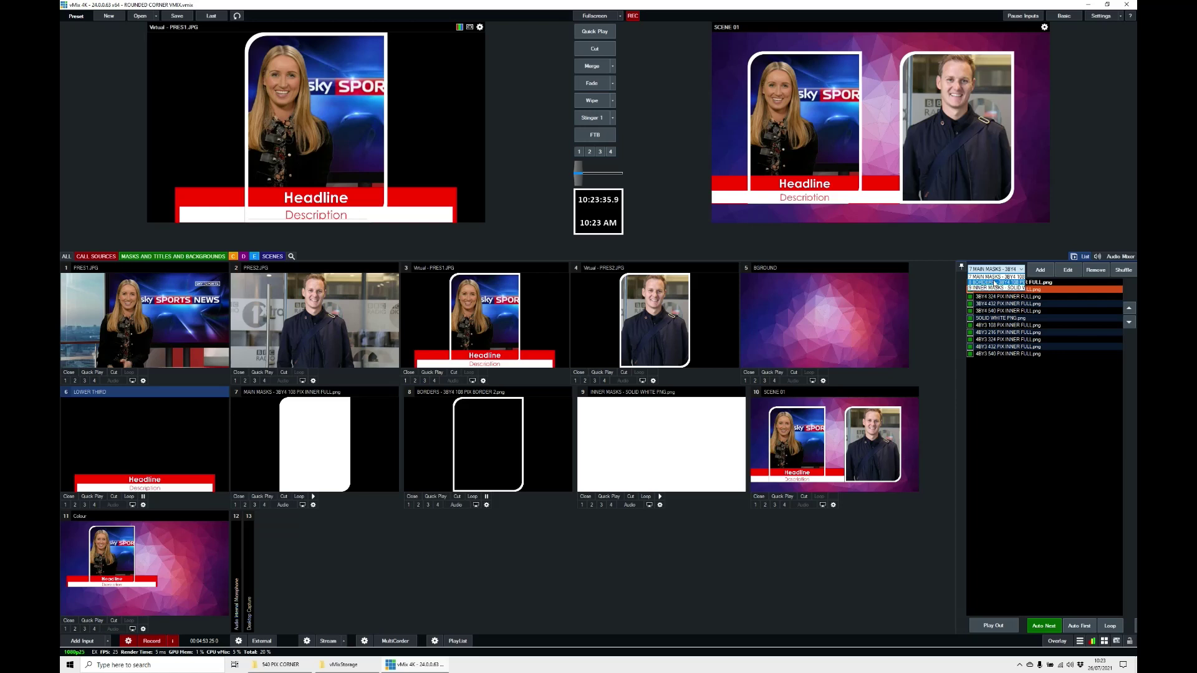
{"action": "left_click", "coordinate": [994, 296]}
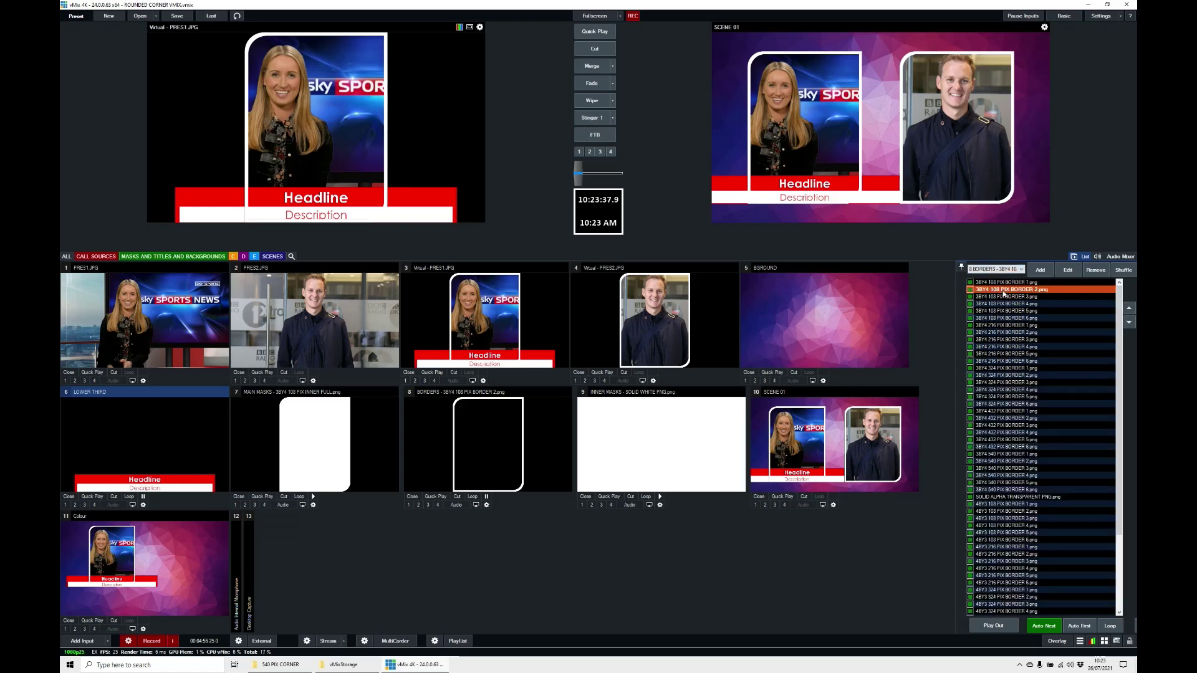
{"action": "left_click", "coordinate": [1013, 270]}
{"action": "left_click", "coordinate": [995, 287]}
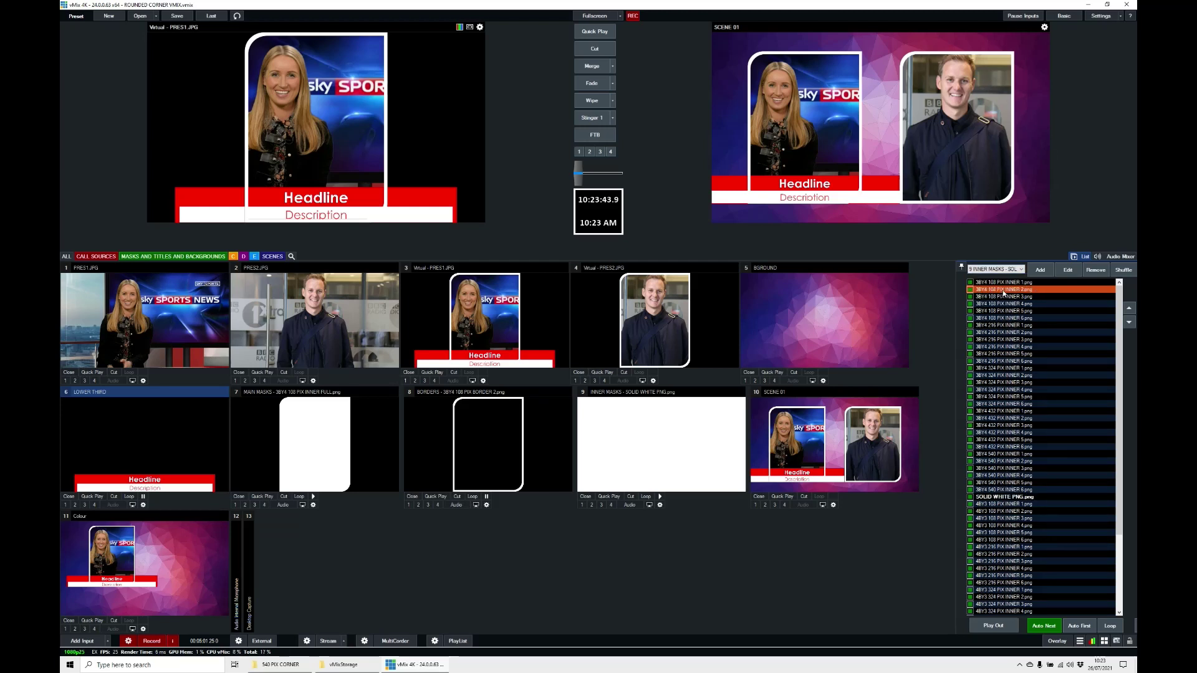
{"action": "double_click", "coordinate": [1004, 289]}
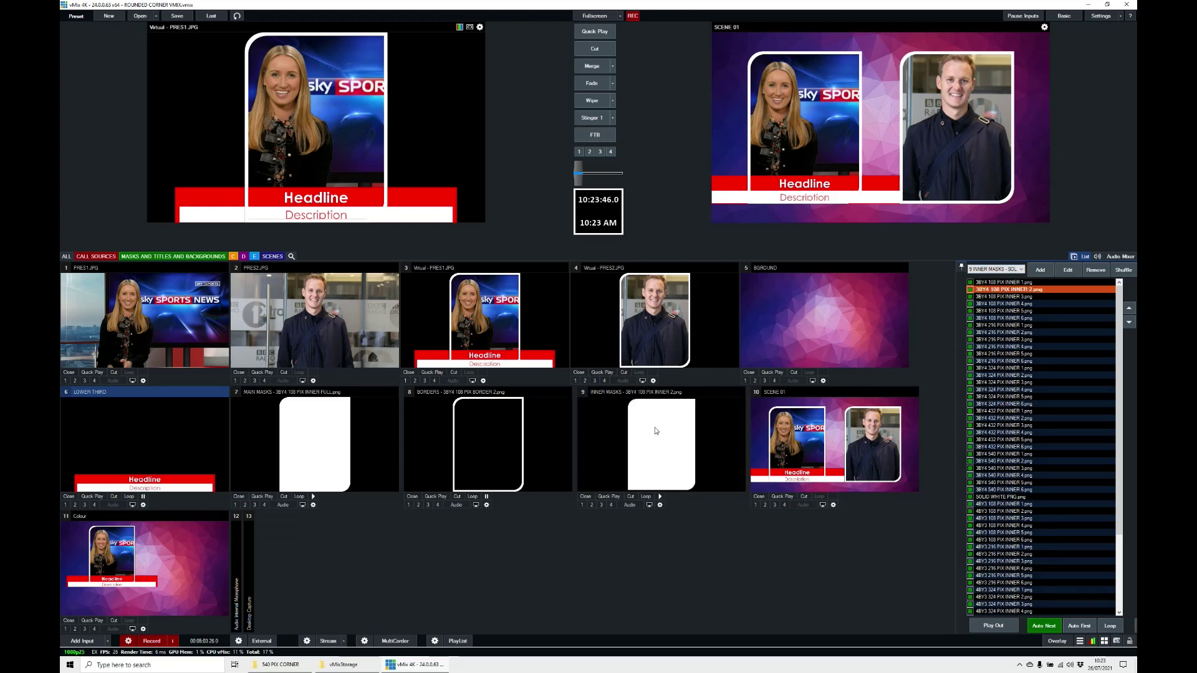
Step: Compare the main mask, border and inner mask inputs (7, 8, 9) in preview
{"action": "left_click", "coordinate": [336, 444]}
{"action": "left_click", "coordinate": [667, 440]}
{"action": "left_click", "coordinate": [327, 441]}
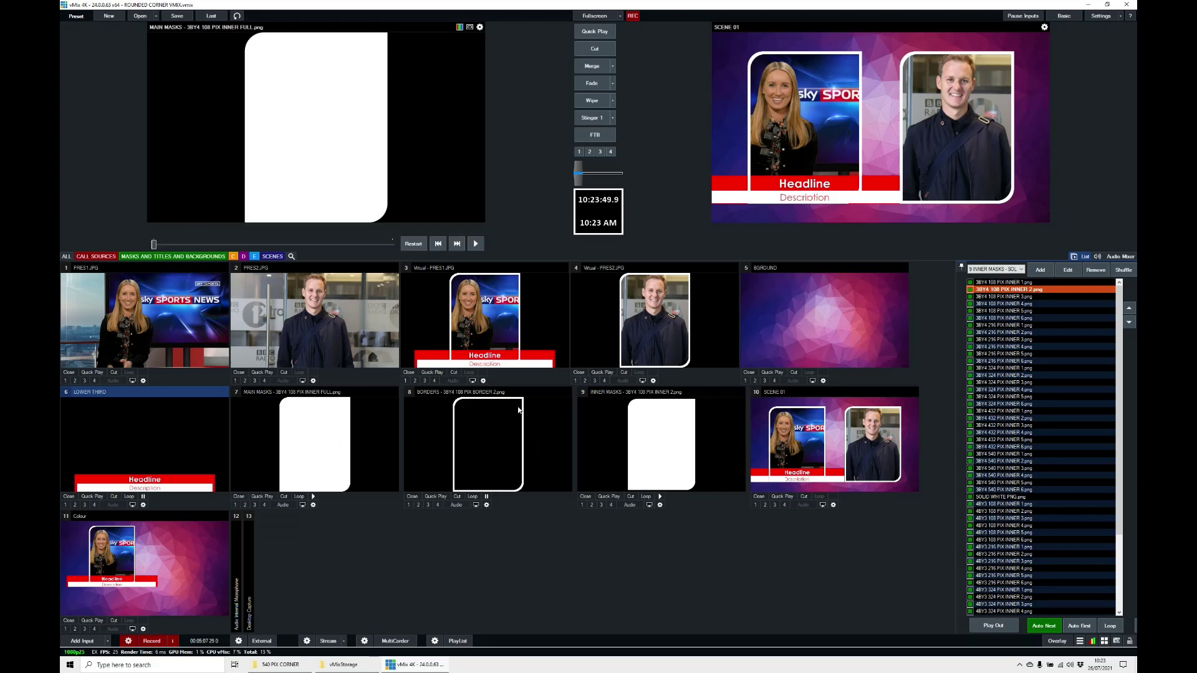
{"action": "left_click", "coordinate": [664, 438]}
{"action": "left_click", "coordinate": [547, 430]}
{"action": "left_click", "coordinate": [665, 438]}
{"action": "left_click", "coordinate": [511, 437]}
{"action": "left_click", "coordinate": [665, 438]}
{"action": "left_click", "coordinate": [320, 443]}
{"action": "left_click", "coordinate": [649, 456]}
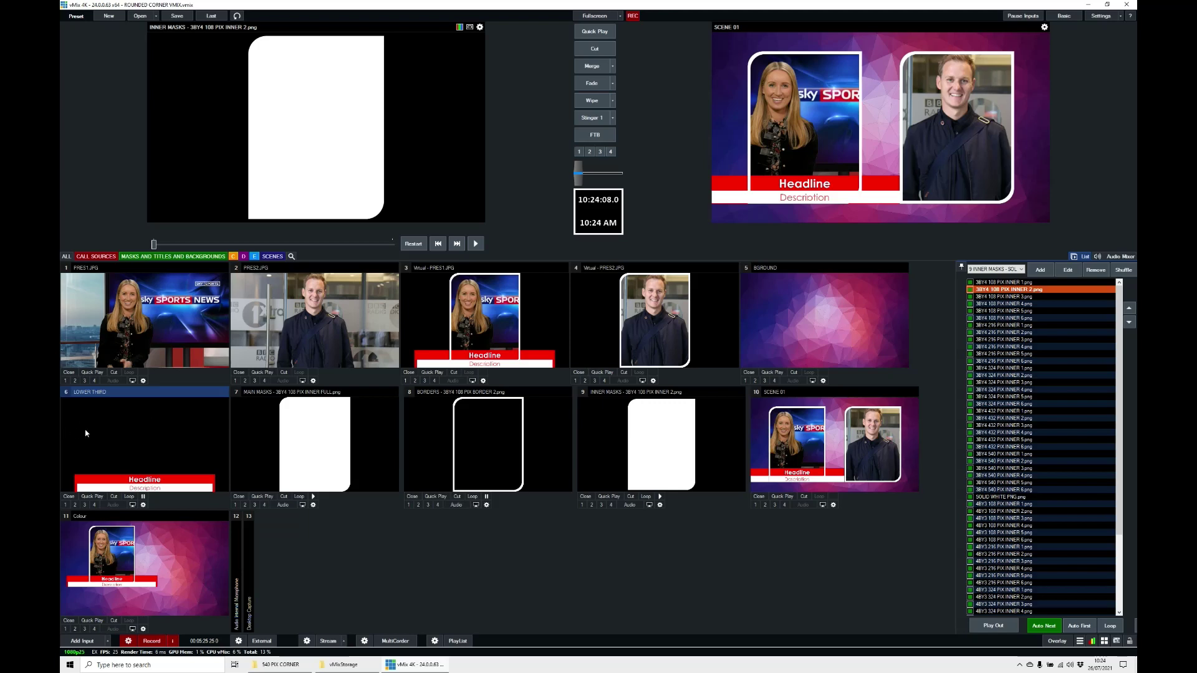
Step: Set input 6 LOWER THIRD's Colour Key fill input to 9 INNER MASKS, then preview Virtual - PRES1
{"action": "left_click", "coordinate": [143, 504]}
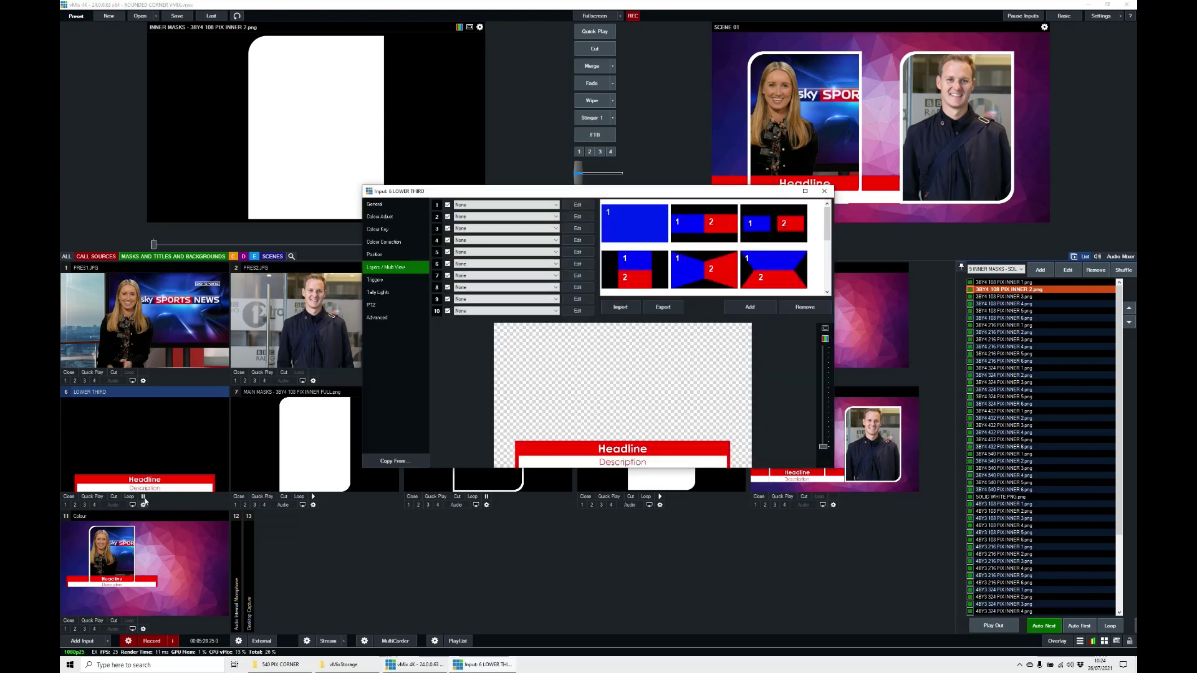
{"action": "left_click", "coordinate": [384, 229]}
{"action": "left_click", "coordinate": [540, 325]}
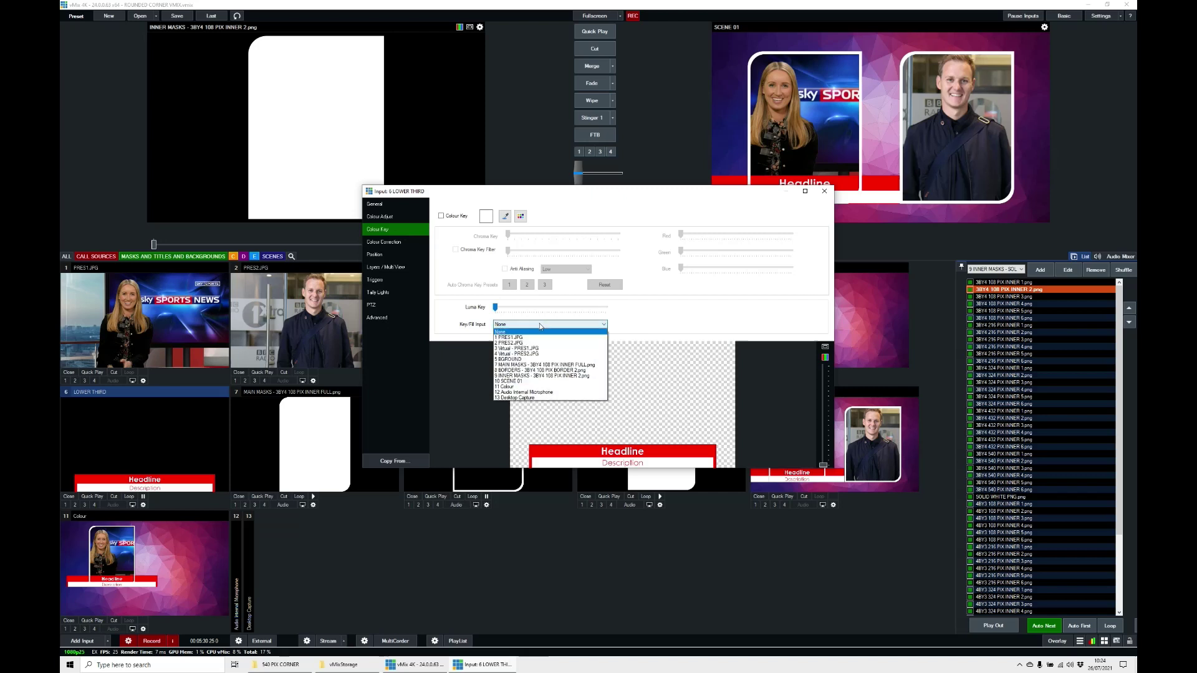
{"action": "left_click", "coordinate": [547, 376]}
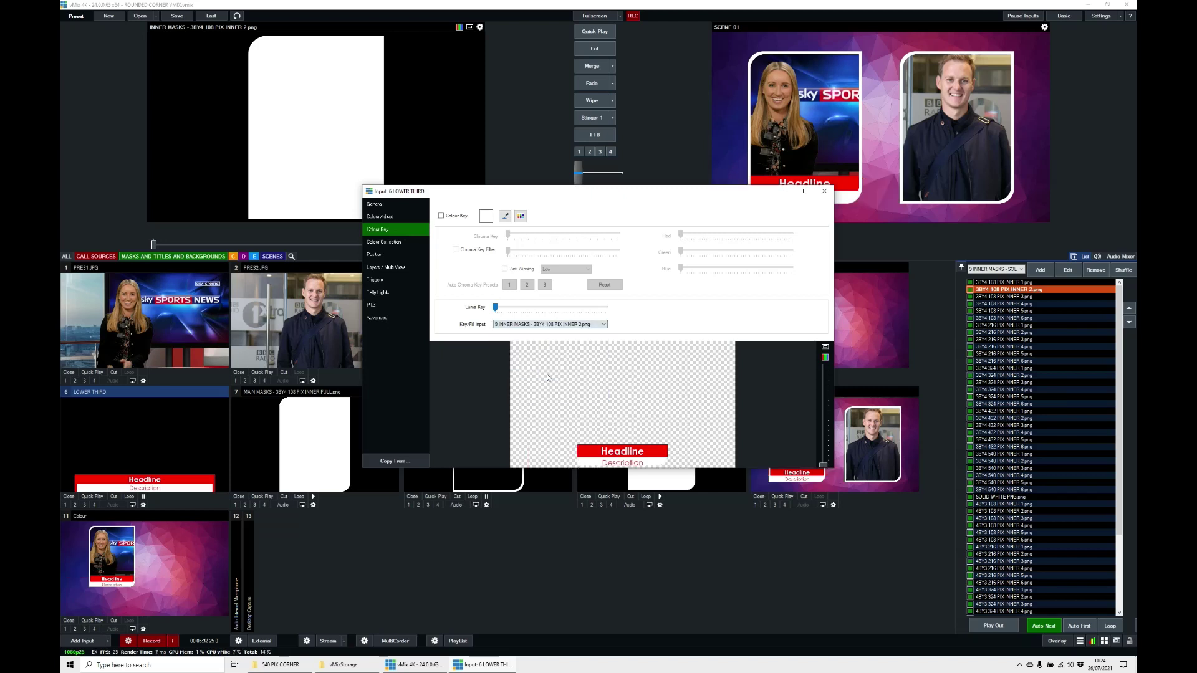
{"action": "left_click", "coordinate": [823, 191]}
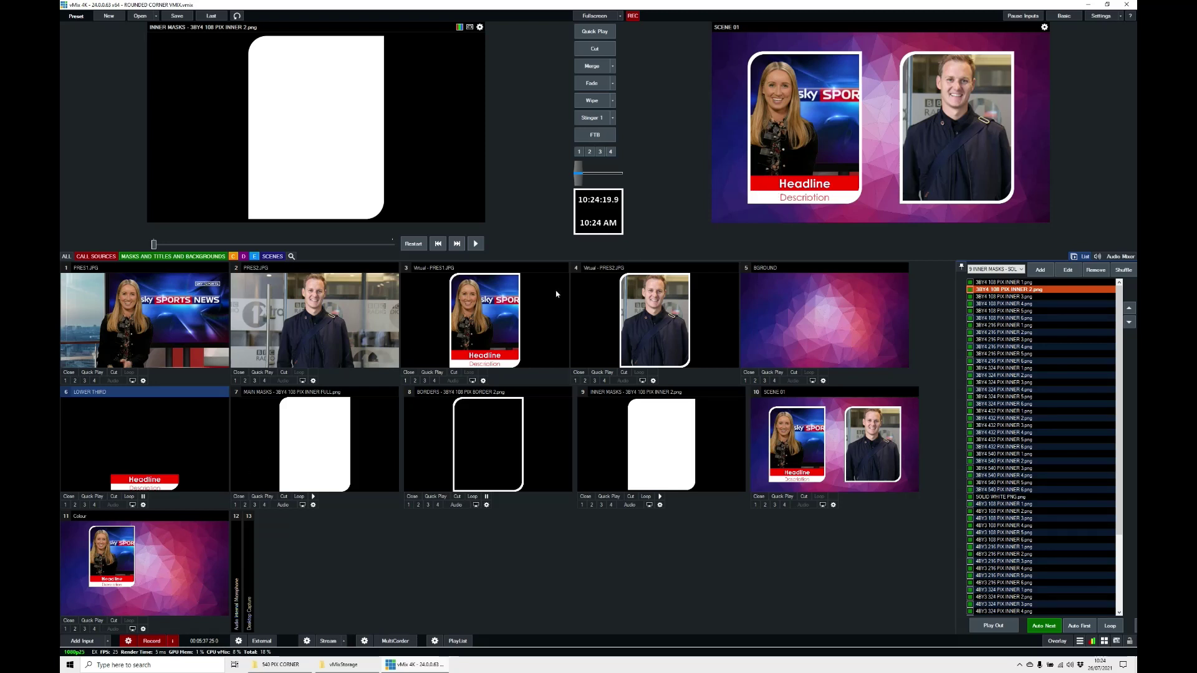
{"action": "left_click", "coordinate": [491, 337]}
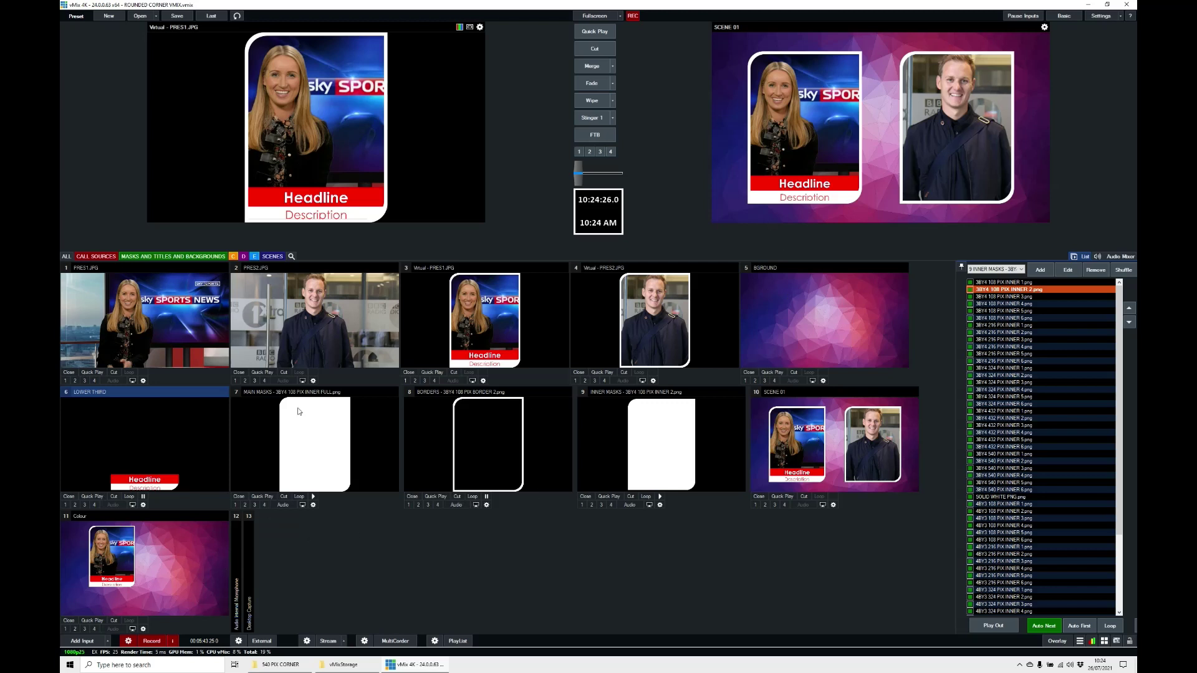
Step: Preview input 11 Colour and merge repeatedly between Colour and SCENE 01 on air
{"action": "left_click", "coordinate": [170, 557]}
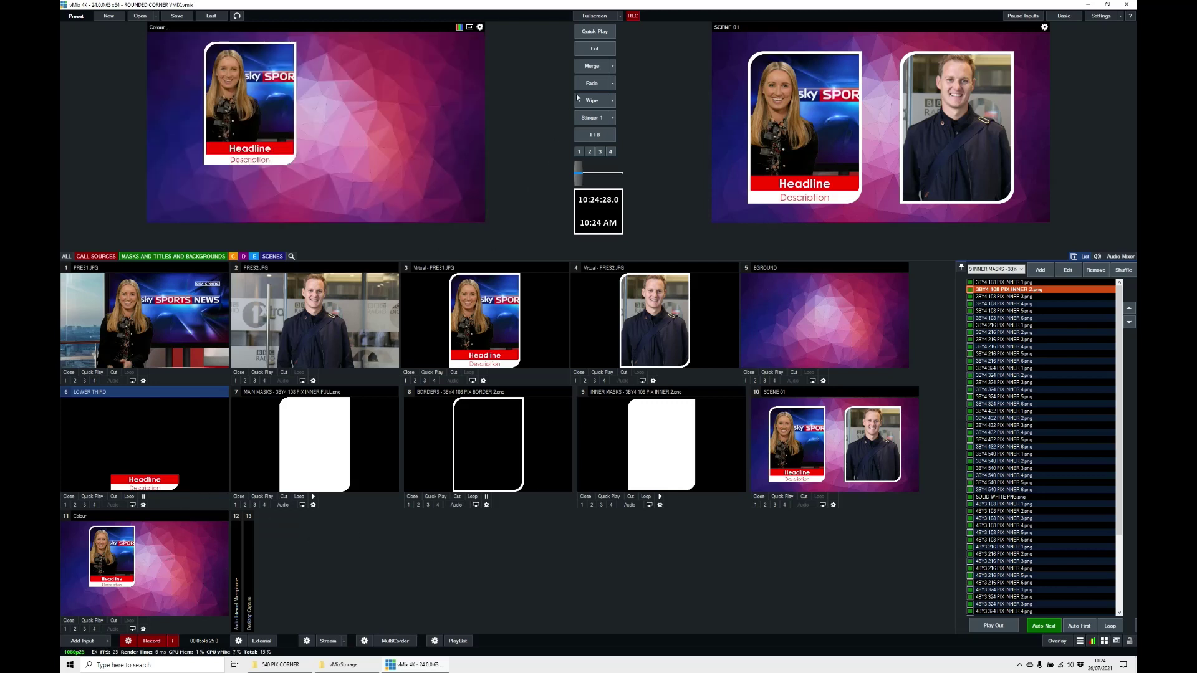
{"action": "left_click", "coordinate": [593, 66]}
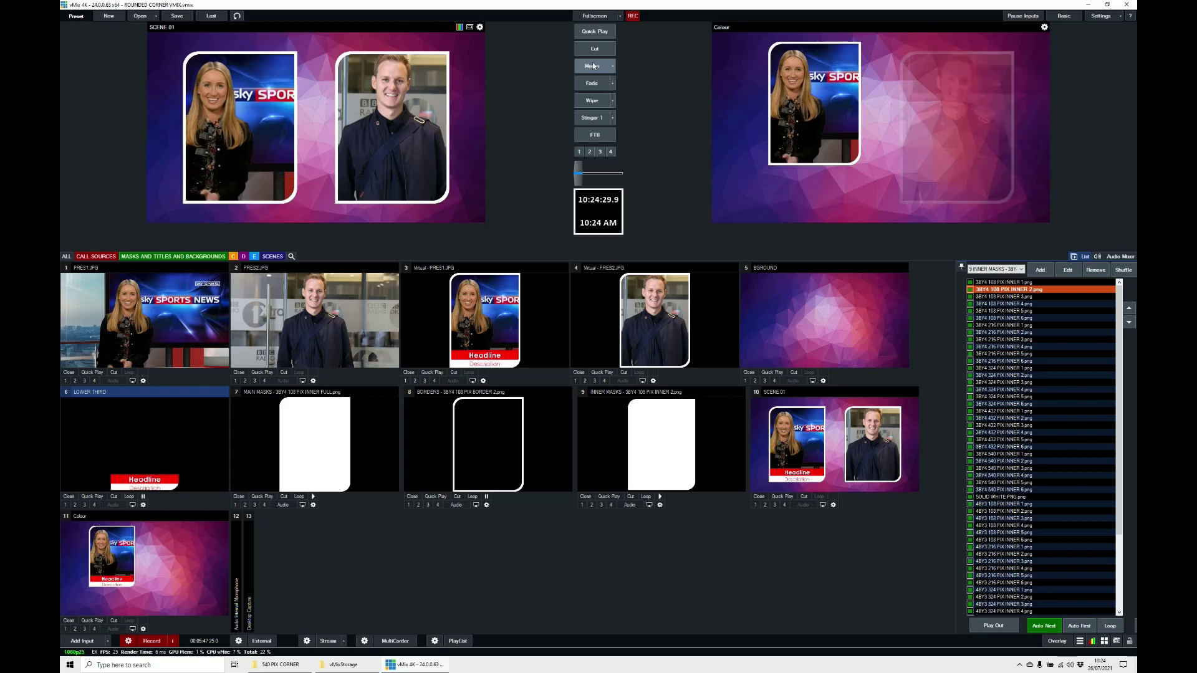
{"action": "left_click", "coordinate": [594, 65]}
{"action": "left_click", "coordinate": [593, 66]}
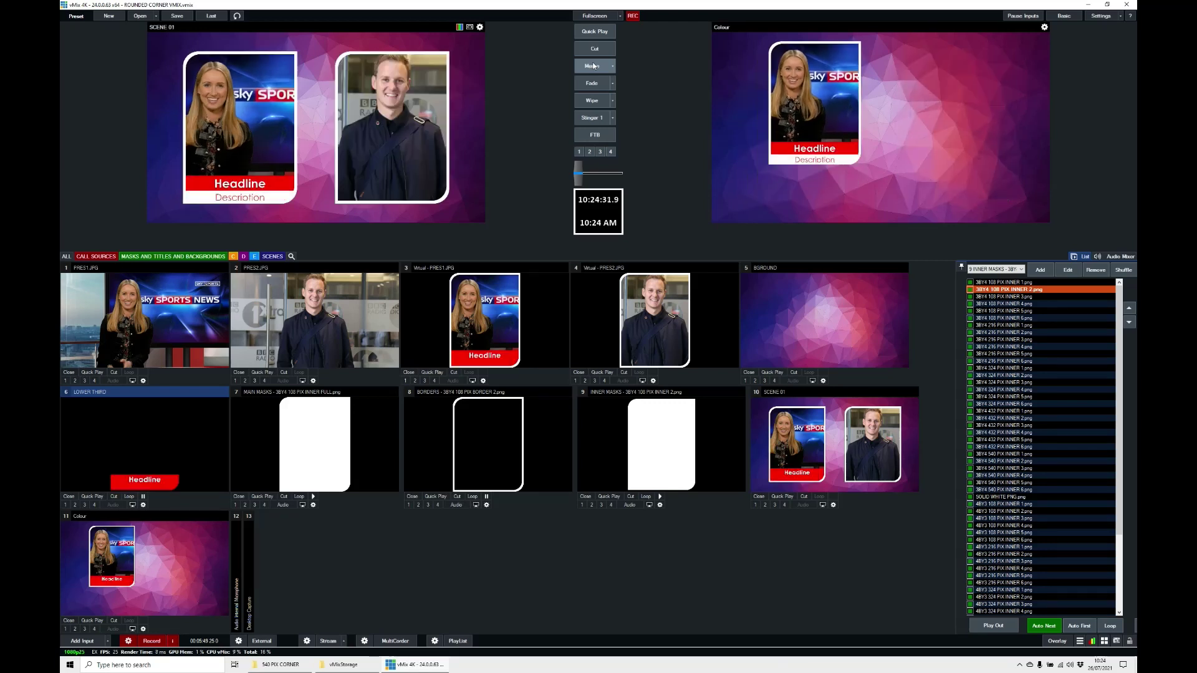
{"action": "left_click", "coordinate": [593, 66]}
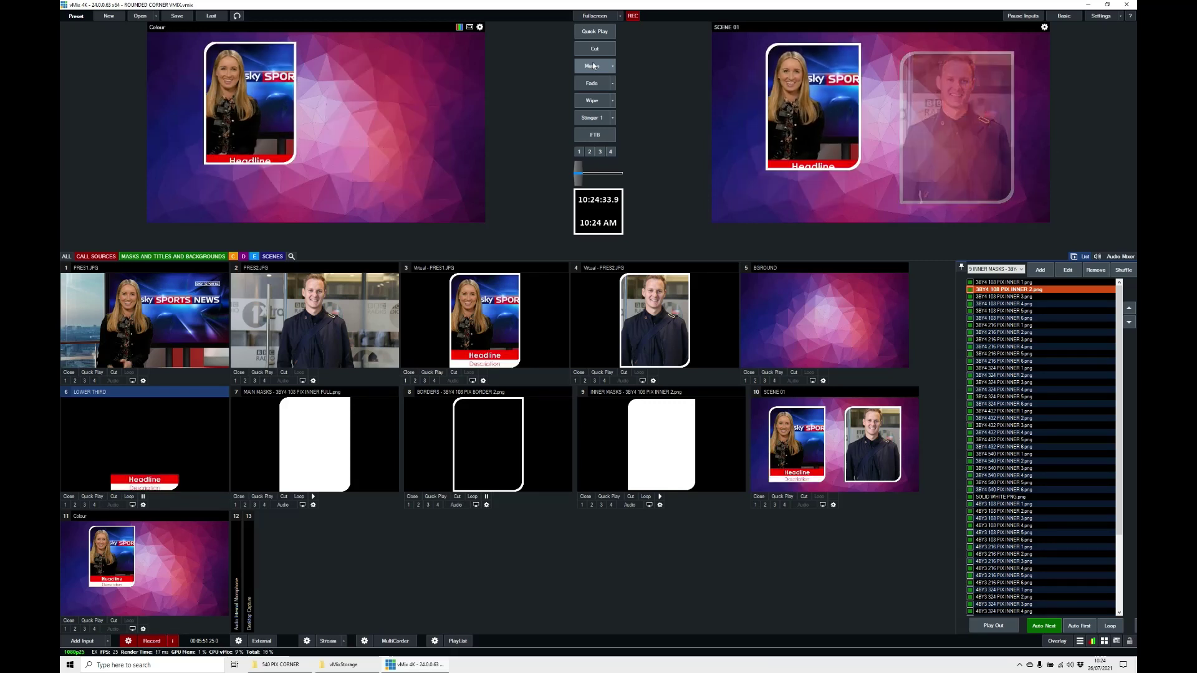
{"action": "left_click", "coordinate": [593, 66]}
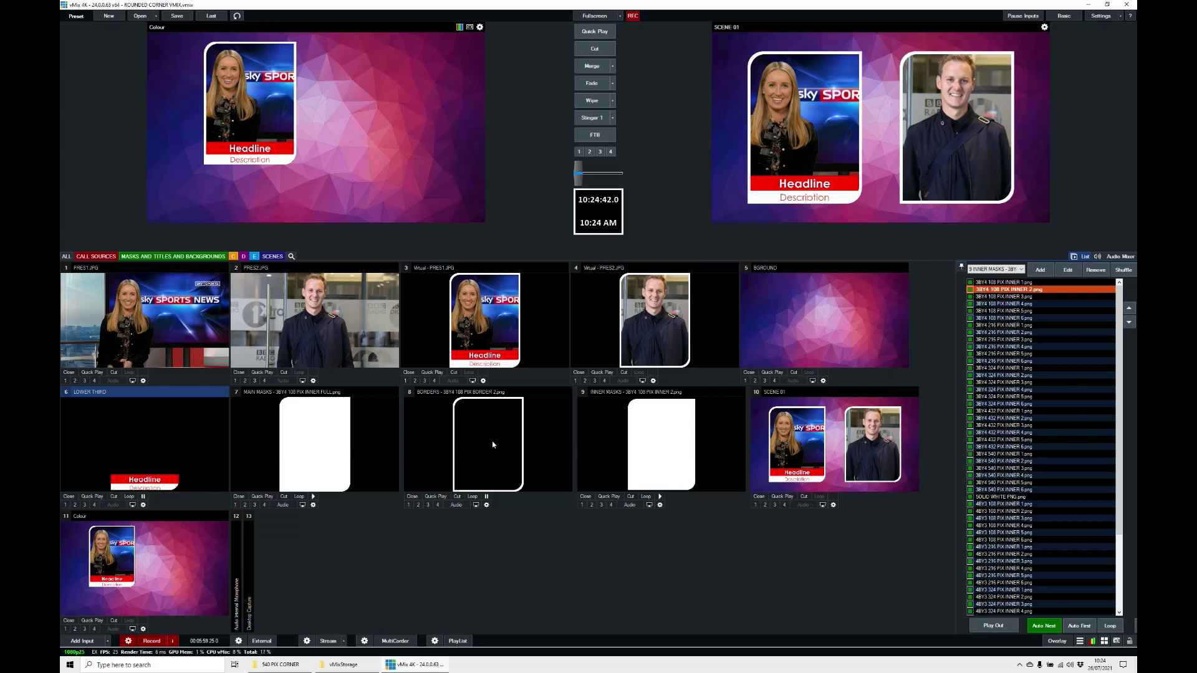
{"action": "scroll", "coordinate": [996, 274], "scroll_direction": "up", "scroll_amount": 2}
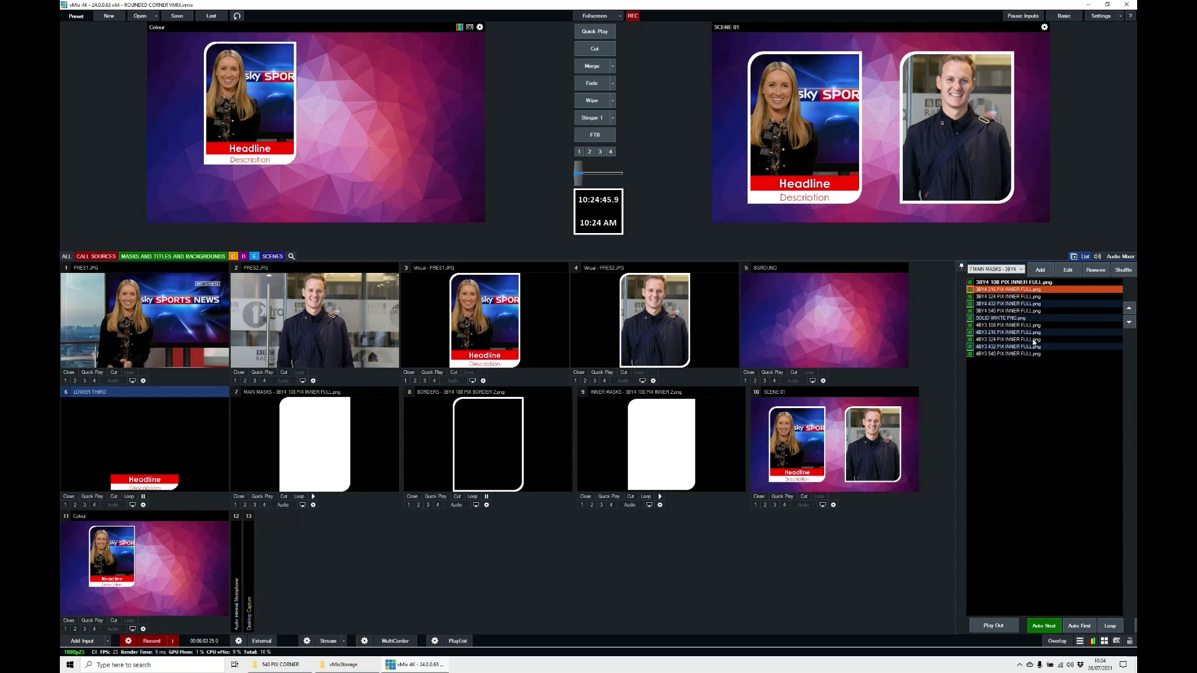
Step: Give input 7 the 4BY3 216 PIX INNER FULL.png mask and input 8 4BY3 216 PIX BORDER 3.png
{"action": "left_click", "coordinate": [1000, 332]}
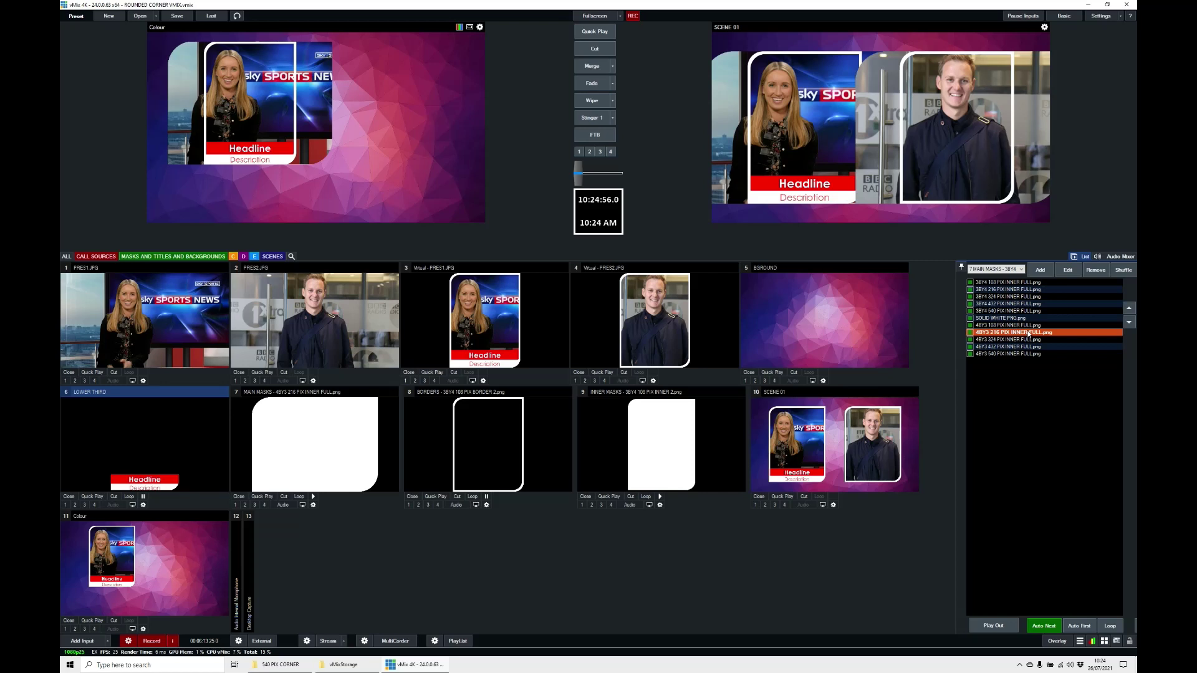
{"action": "left_click", "coordinate": [1001, 270]}
{"action": "left_click", "coordinate": [994, 283]}
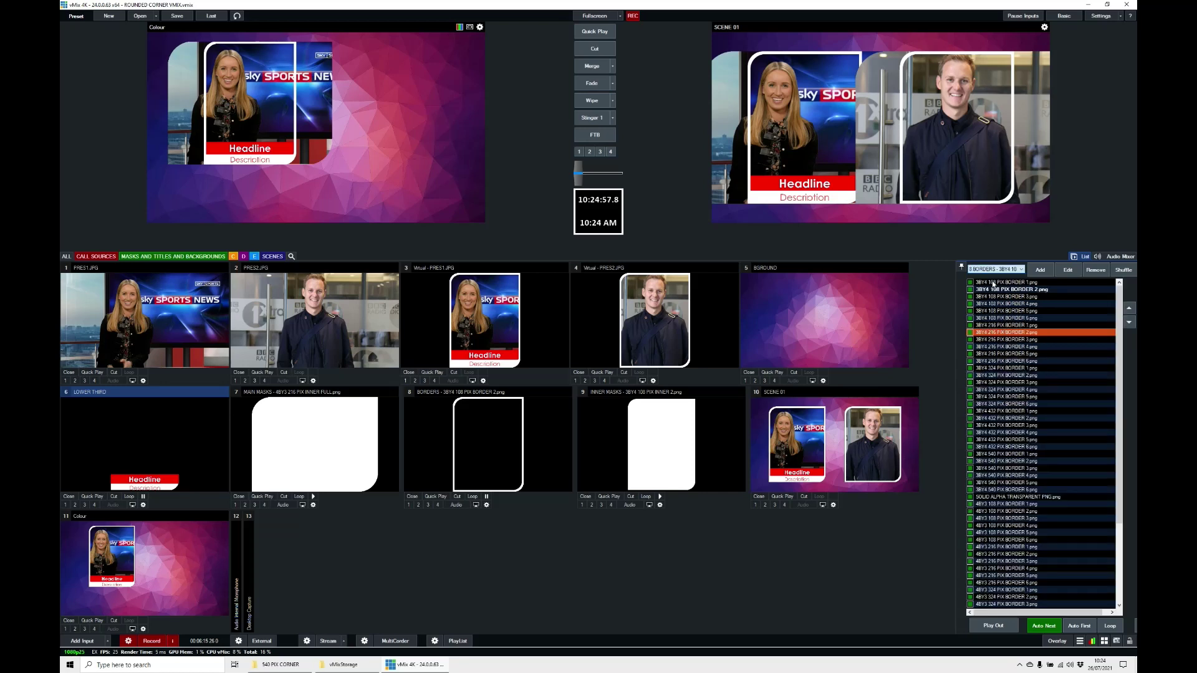
{"action": "left_click_drag", "start_coordinate": [1122, 404], "coordinate": [1120, 478]}
{"action": "right_click", "coordinate": [1119, 552]}
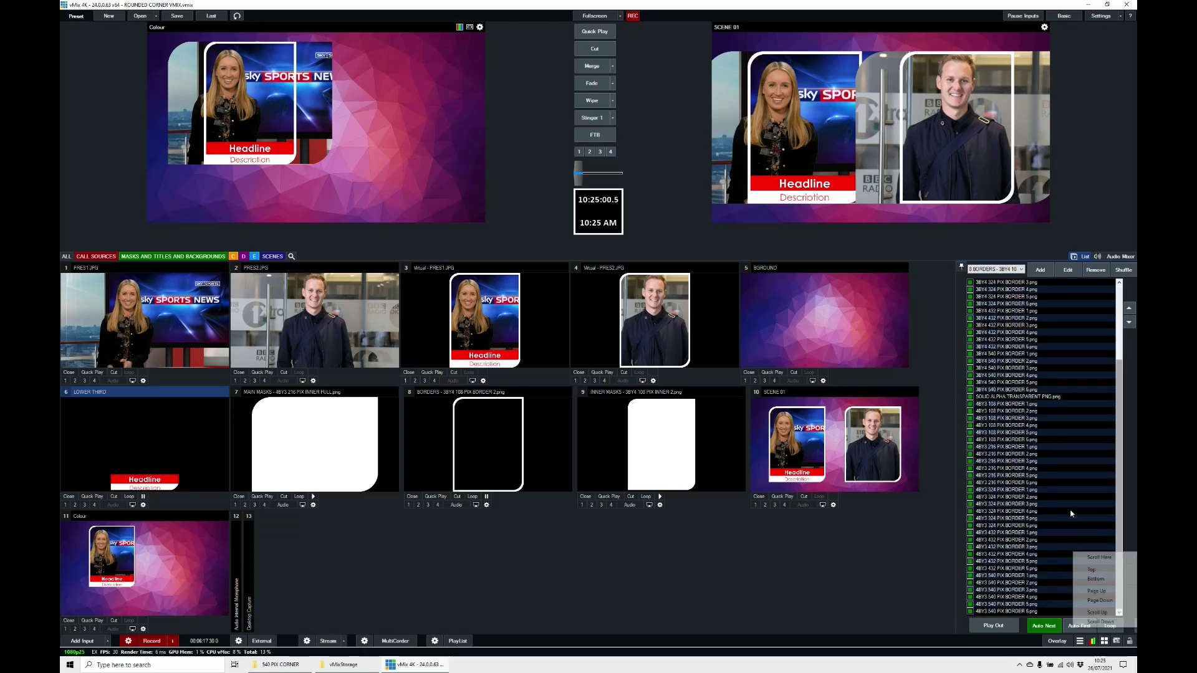
{"action": "left_click", "coordinate": [1014, 460]}
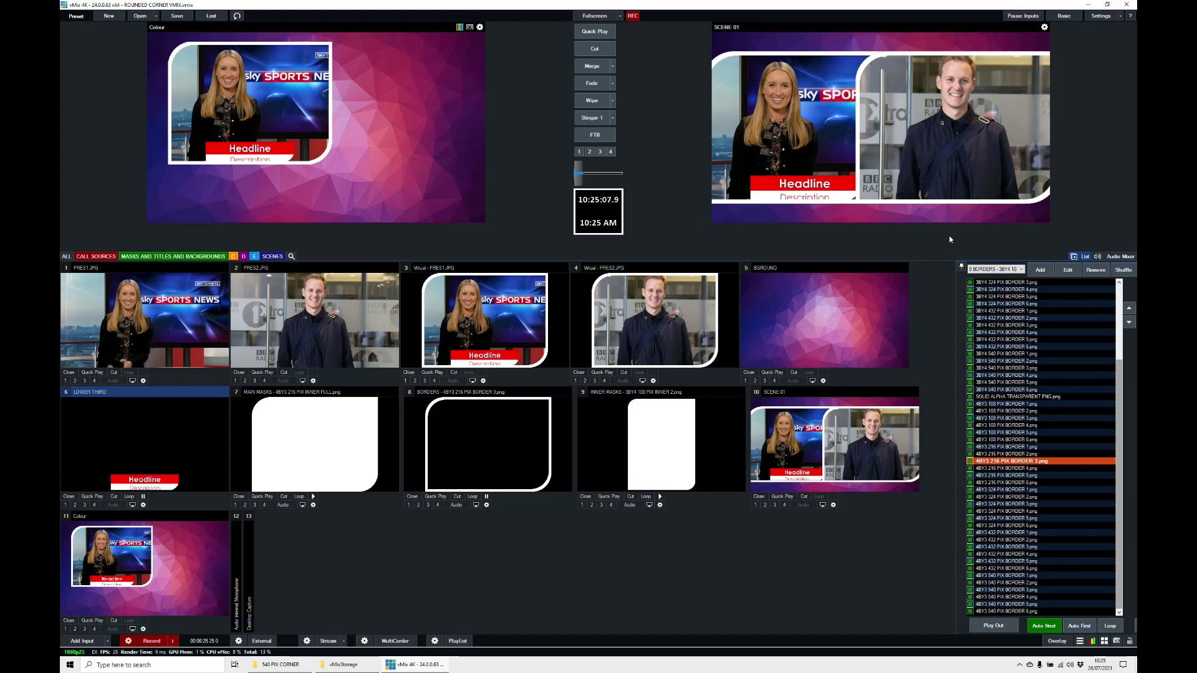
Step: Load 4BY3 216 PIX INNER 3.png as input 9's inner mask
{"action": "left_click", "coordinate": [996, 269]}
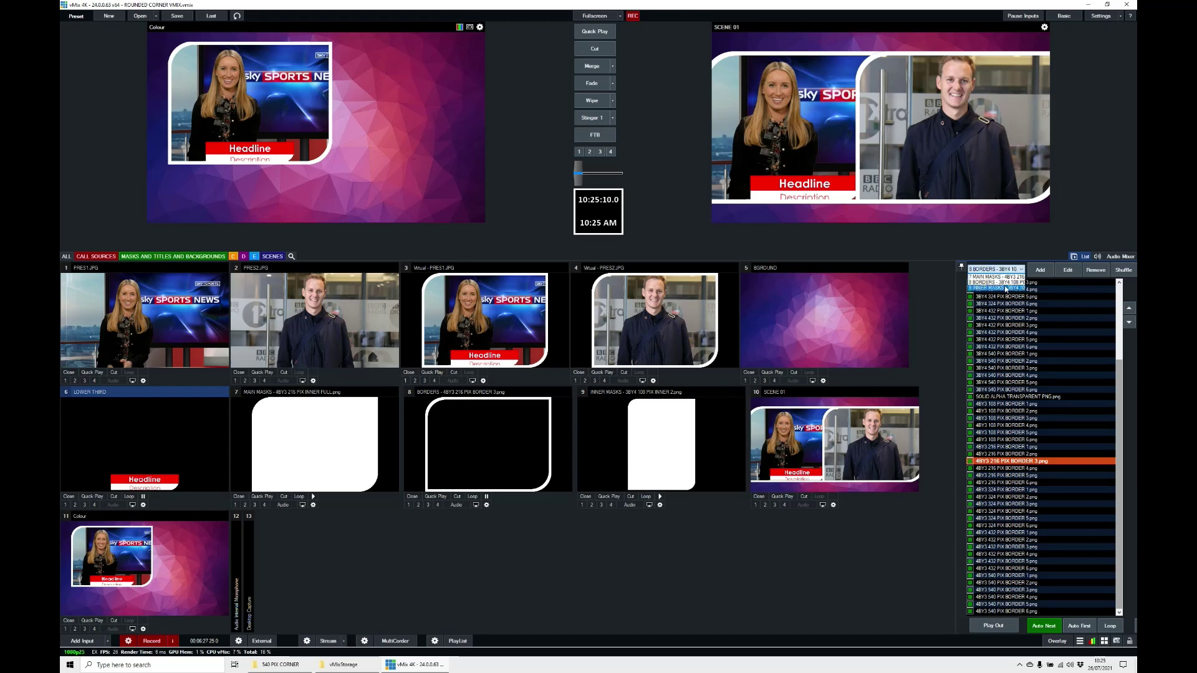
{"action": "left_click", "coordinate": [1004, 288]}
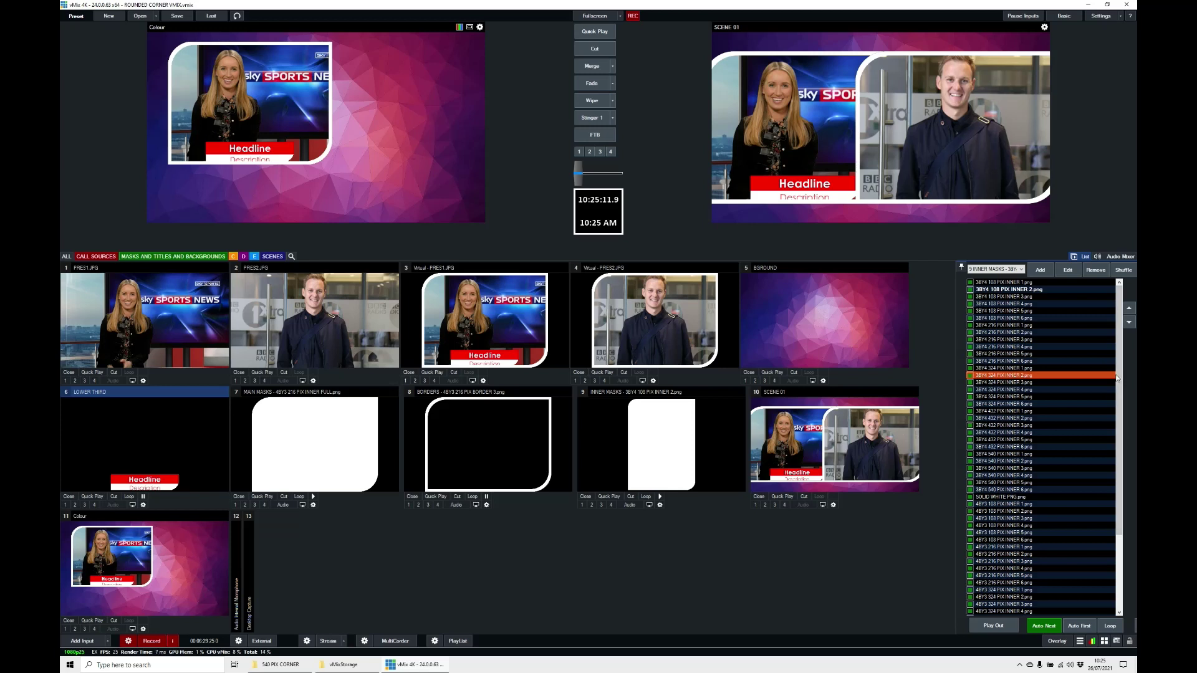
{"action": "left_click", "coordinate": [1119, 565]}
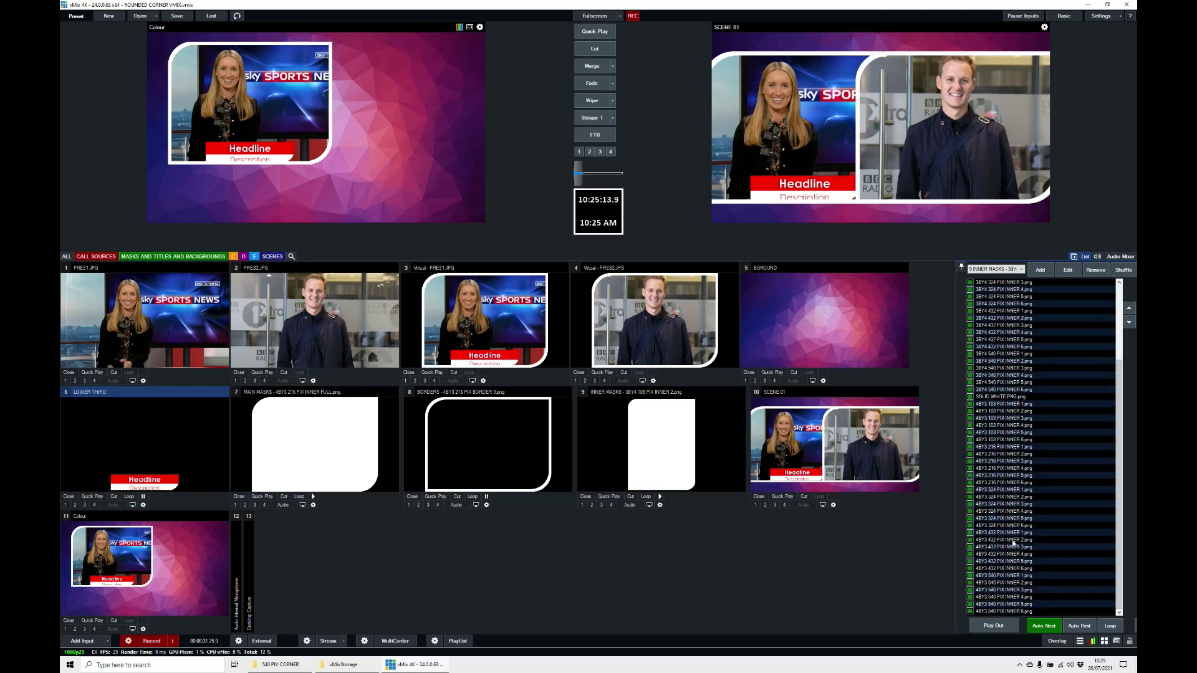
{"action": "double_click", "coordinate": [1023, 462]}
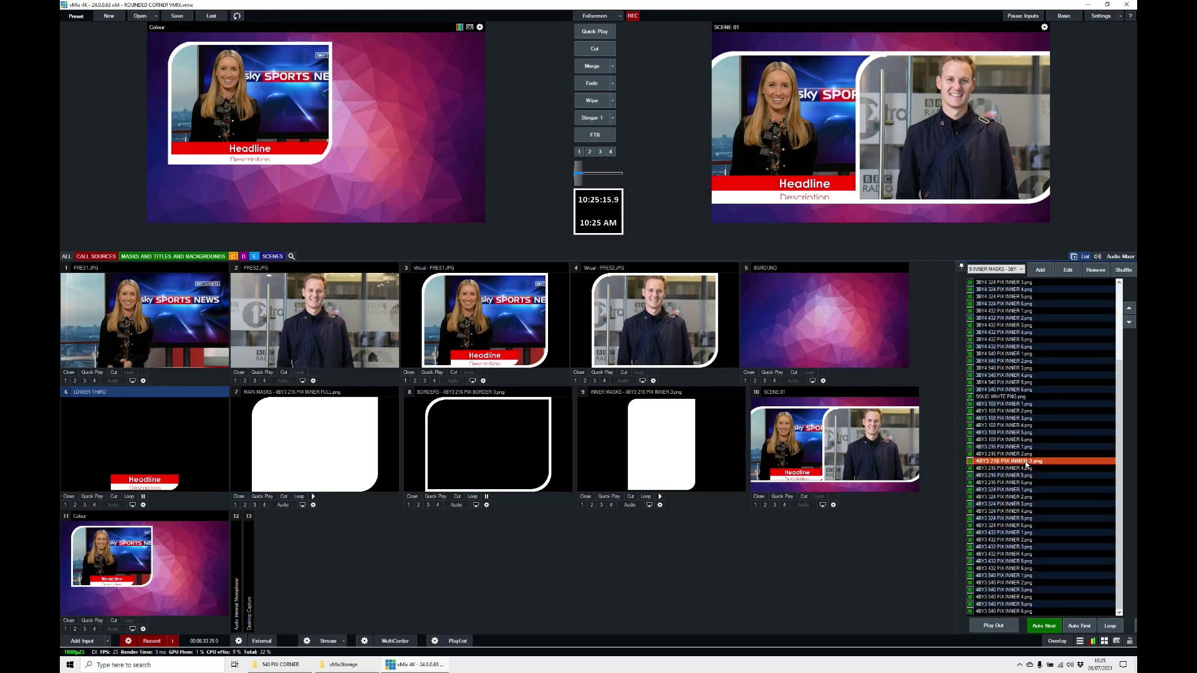
Step: Merge Colour, SCENE 01, then Colour again to Program to check the wider 4BY3 presenter frame
{"action": "left_click", "coordinate": [591, 66]}
{"action": "left_click", "coordinate": [591, 67]}
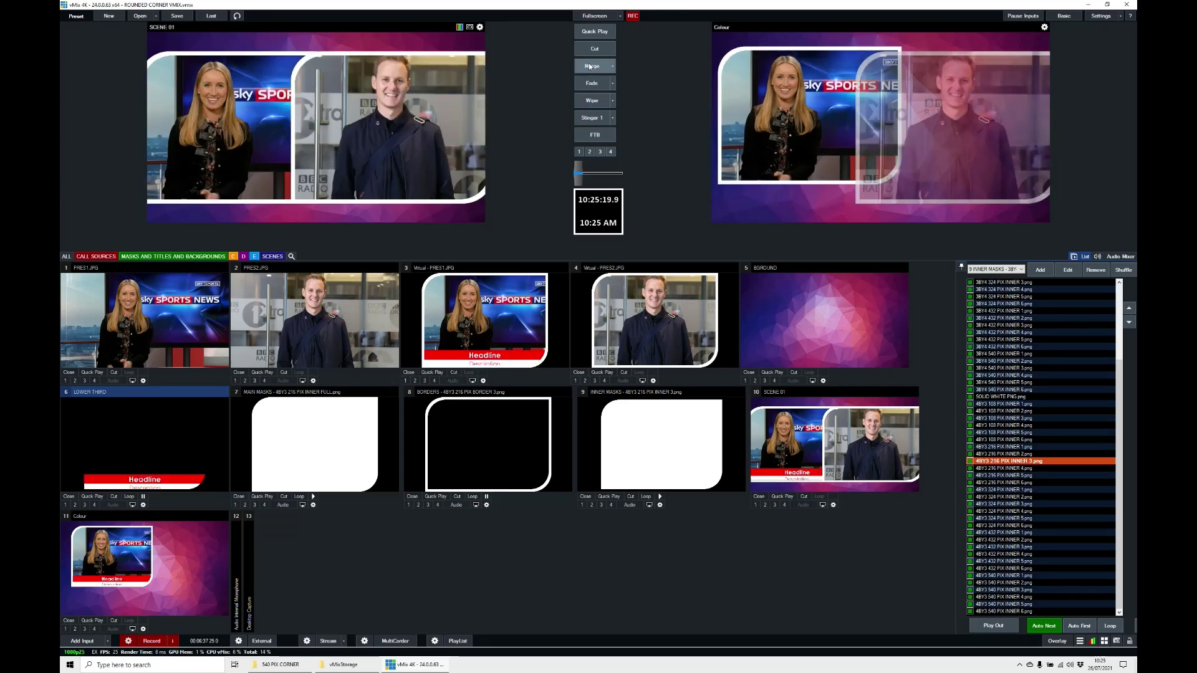
{"action": "left_click", "coordinate": [591, 66]}
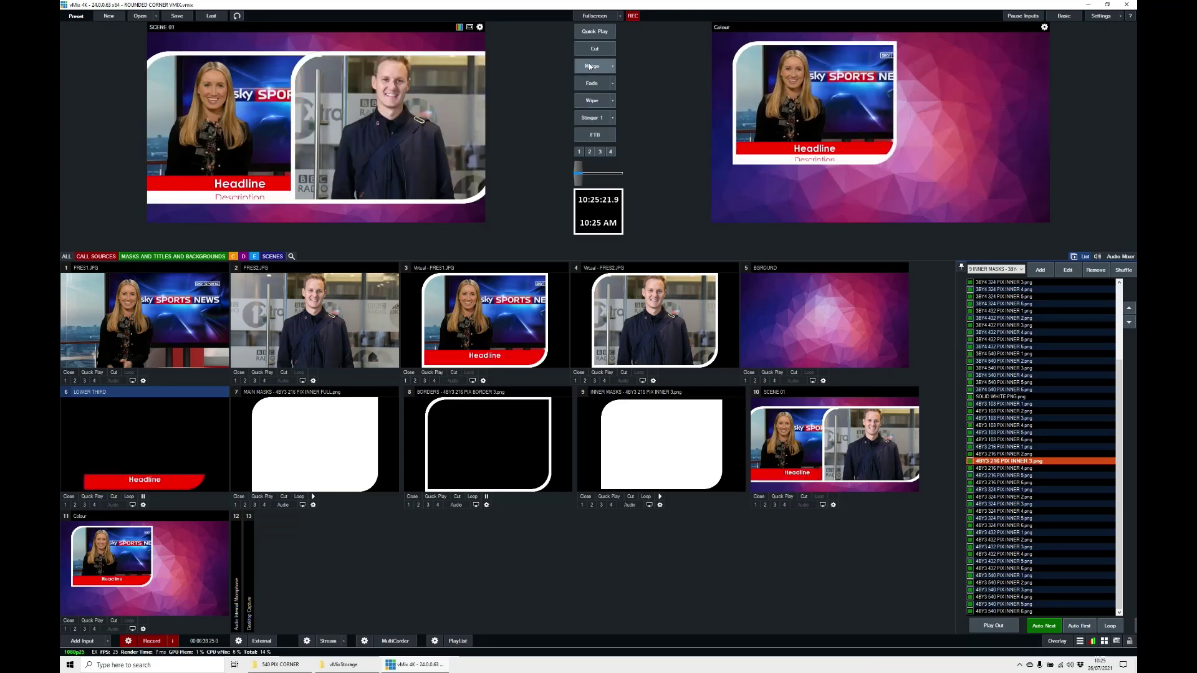